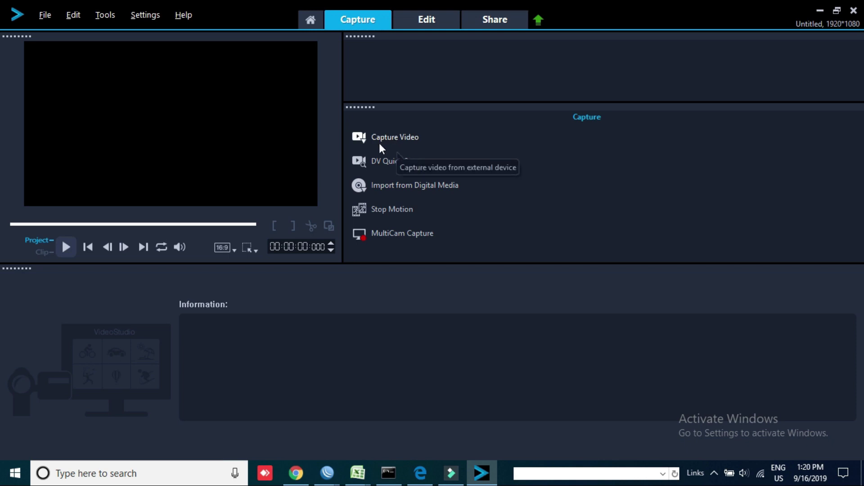
Import the three VID video files from the desktop's New folder into the media library's Folder in the Edit workspace.
{"action": "left_click", "coordinate": [426, 18]}
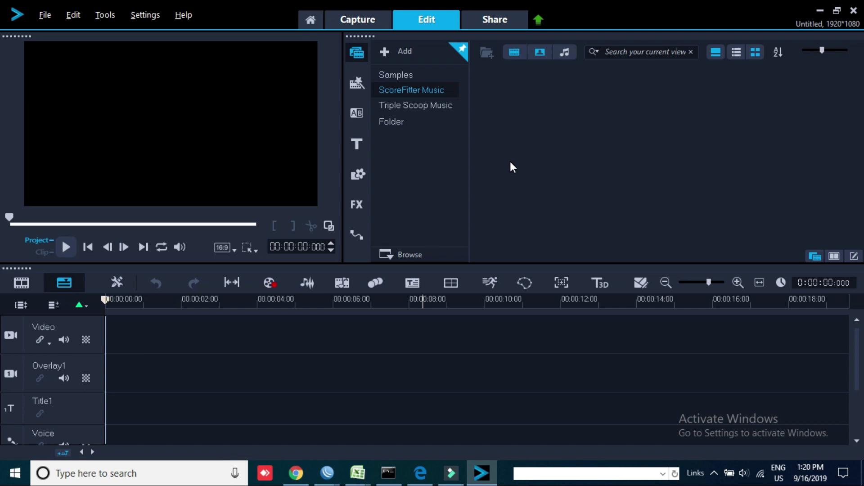
{"action": "left_click", "coordinate": [392, 122]}
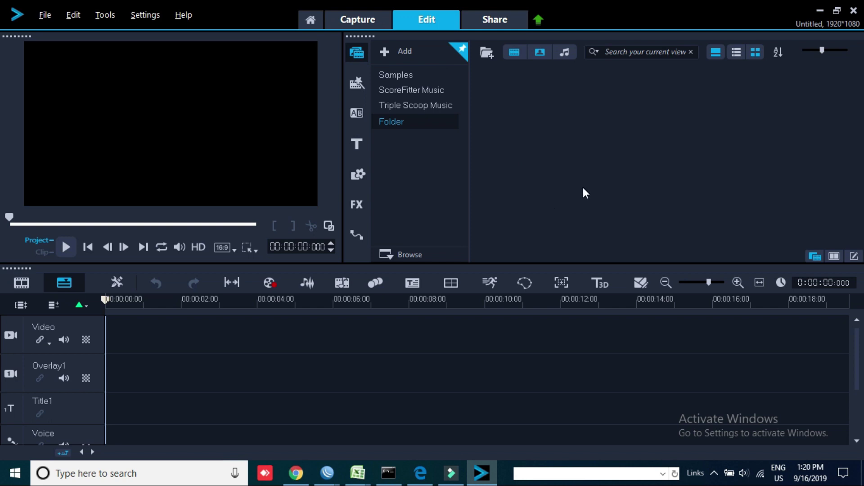
{"action": "left_click", "coordinate": [487, 55]}
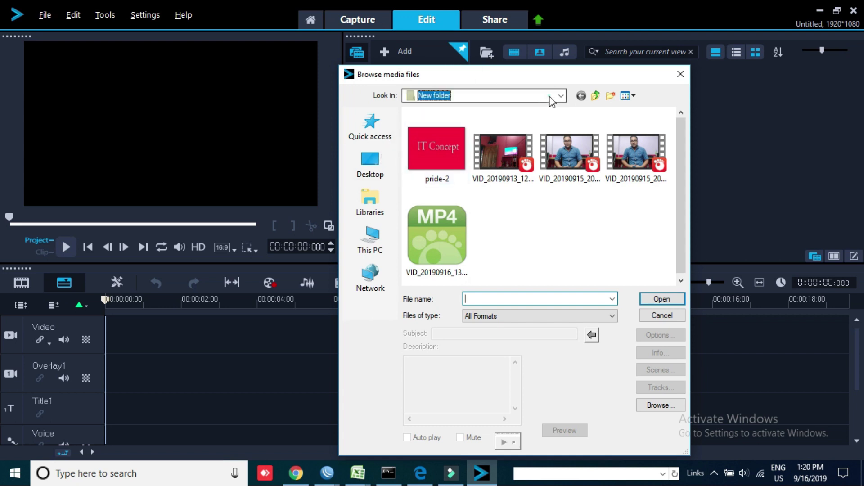
{"action": "left_click", "coordinate": [456, 95]}
{"action": "left_click", "coordinate": [459, 118]}
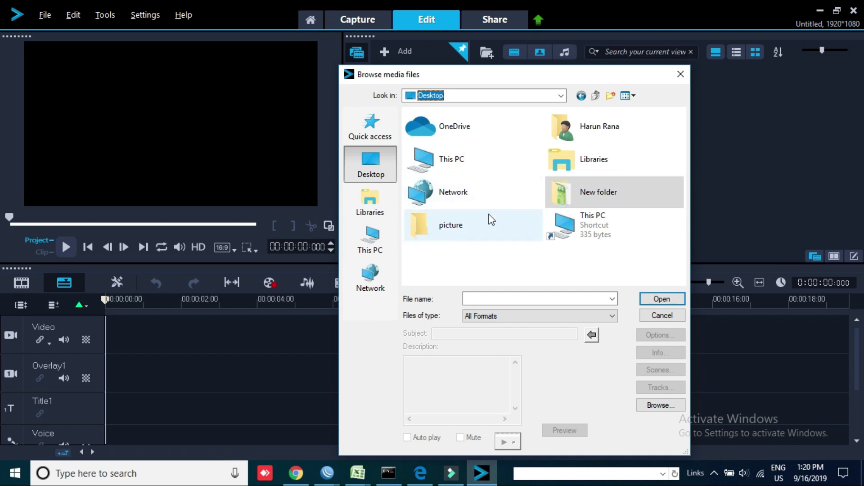
{"action": "double_click", "coordinate": [586, 194]}
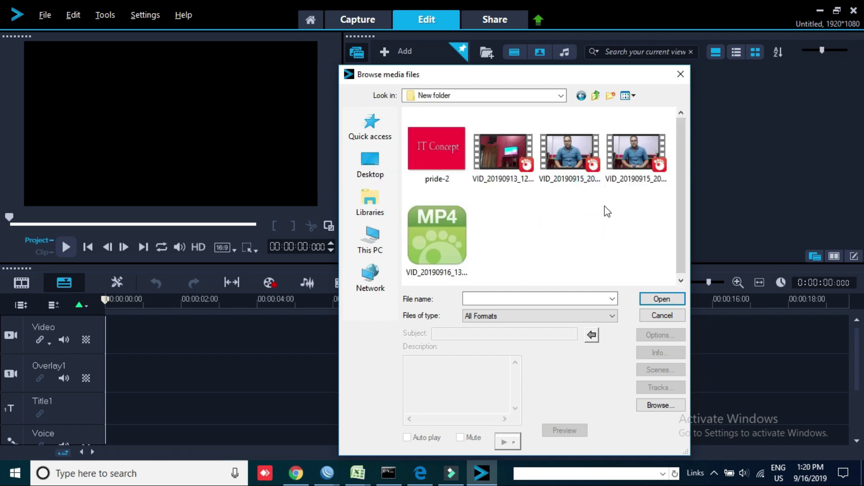
{"action": "left_click_drag", "start_coordinate": [514, 212], "coordinate": [666, 111]}
{"action": "left_click", "coordinate": [661, 299]}
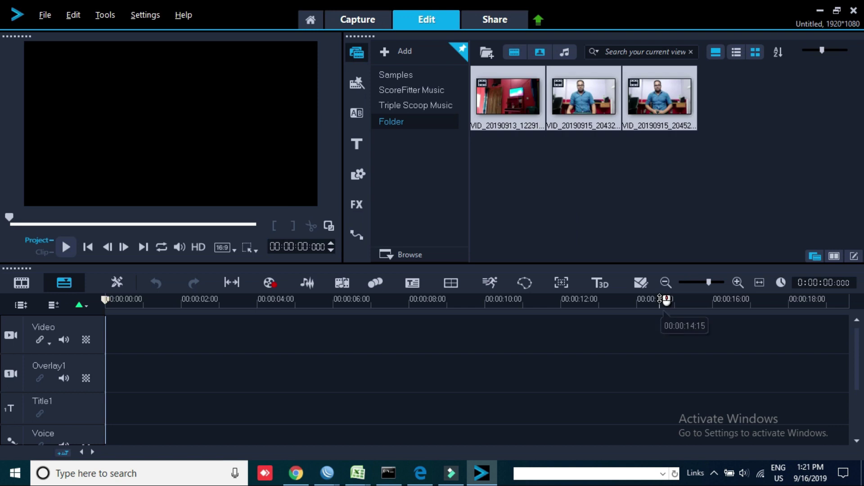
{"action": "left_click", "coordinate": [643, 162]}
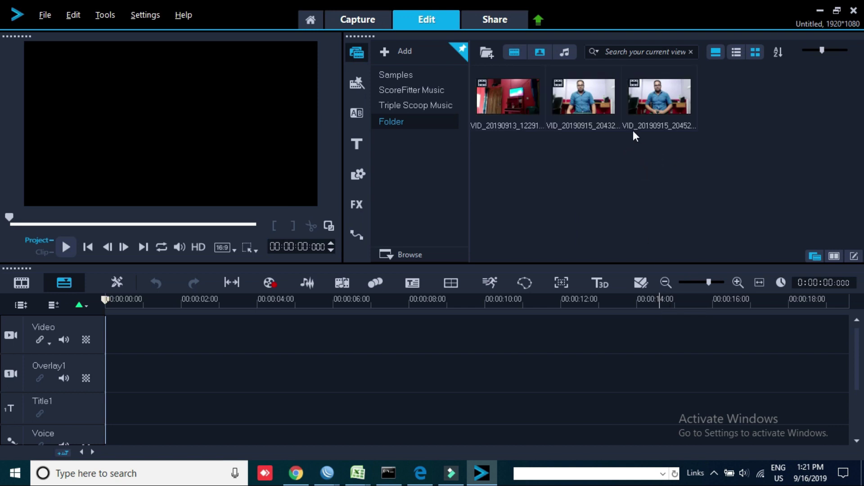
Preview the second imported video, and hide and reshow the videos in the library.
{"action": "left_click", "coordinate": [590, 92]}
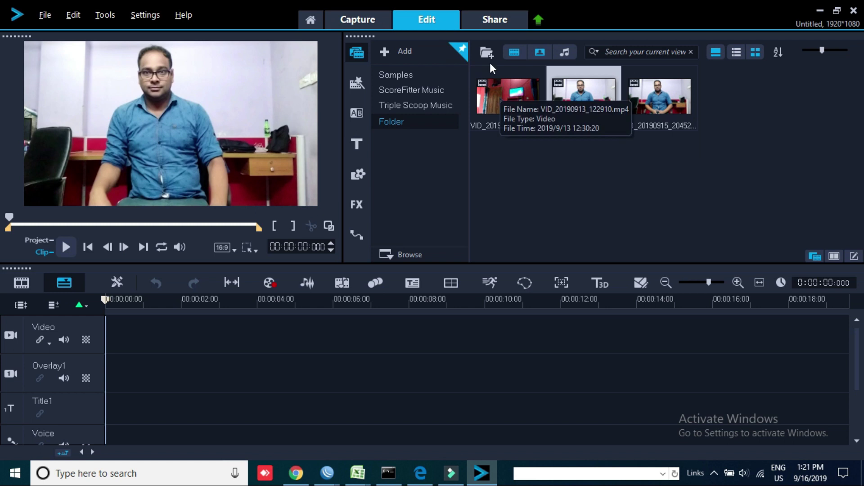
{"action": "left_click", "coordinate": [513, 53]}
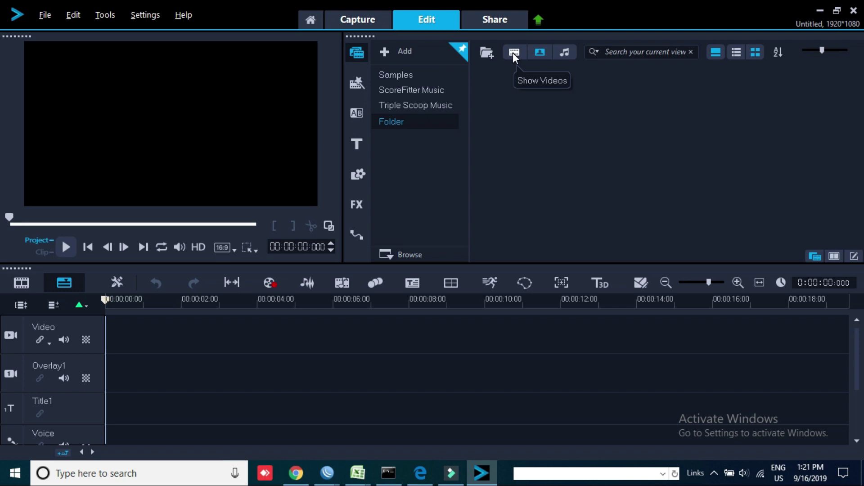
{"action": "left_click", "coordinate": [512, 52]}
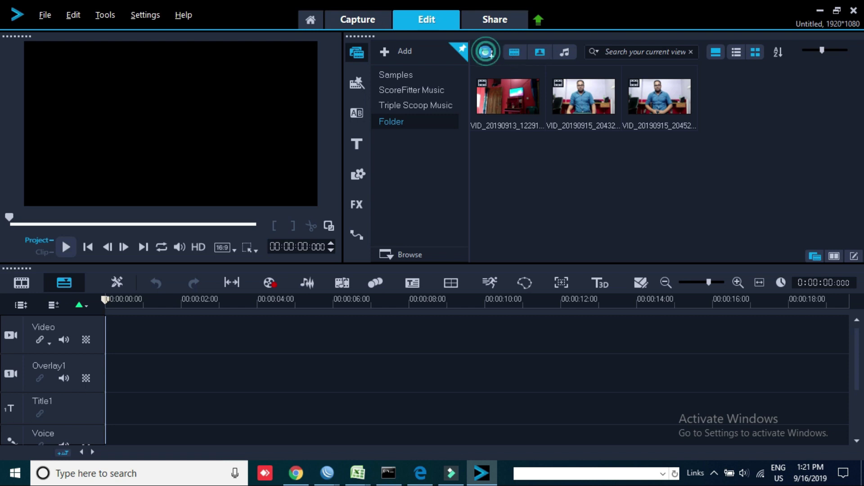
Import the image pride-2.jpg into the library's Folder and preview it.
{"action": "left_click", "coordinate": [487, 53]}
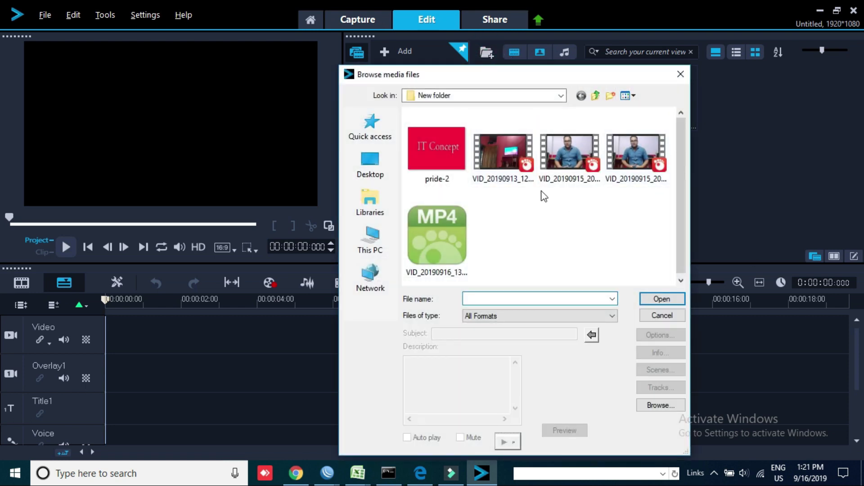
{"action": "double_click", "coordinate": [422, 150]}
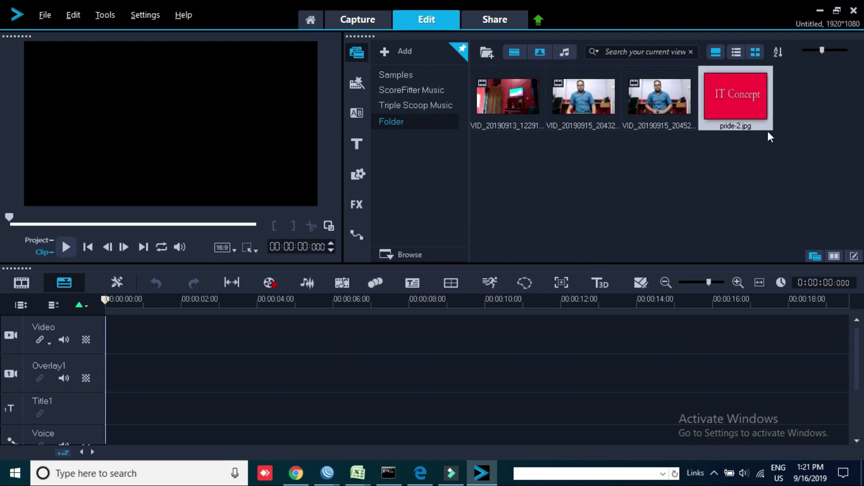
{"action": "left_click", "coordinate": [730, 103]}
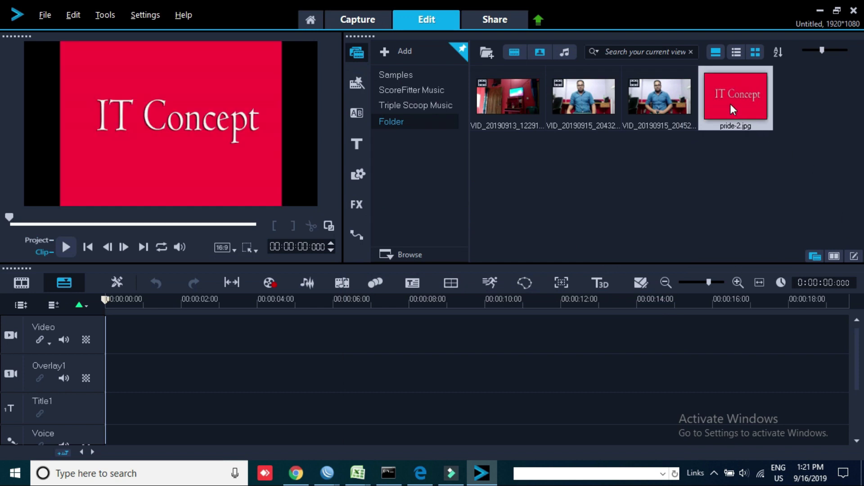
Toggle the library's photo, audio and video display filters, ending with the videos shown and the photos hidden.
{"action": "left_click", "coordinate": [541, 53]}
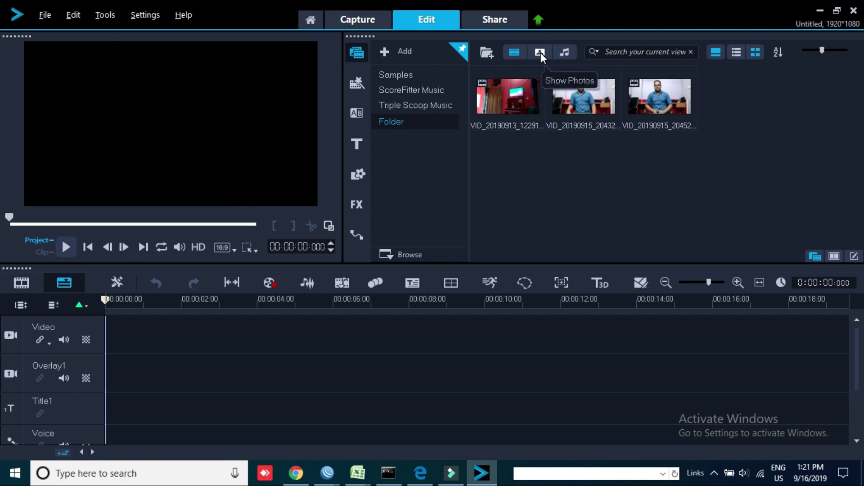
{"action": "left_click", "coordinate": [541, 52]}
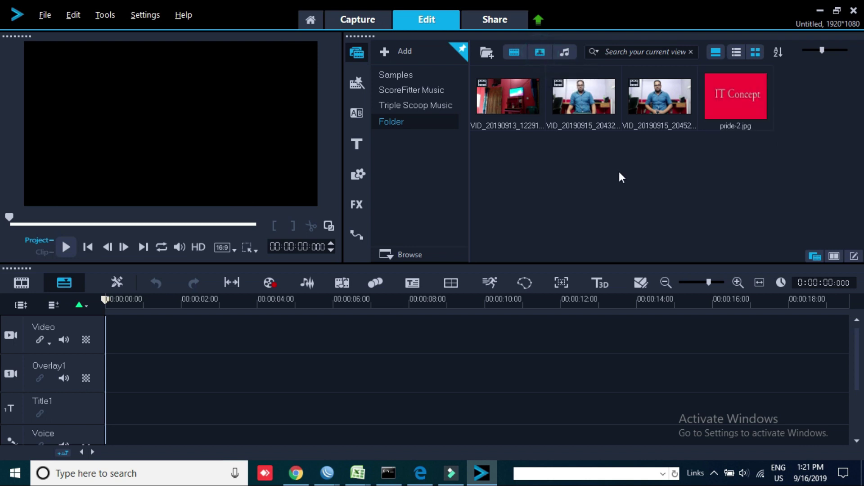
{"action": "left_click", "coordinate": [565, 52]}
{"action": "left_click", "coordinate": [516, 52]}
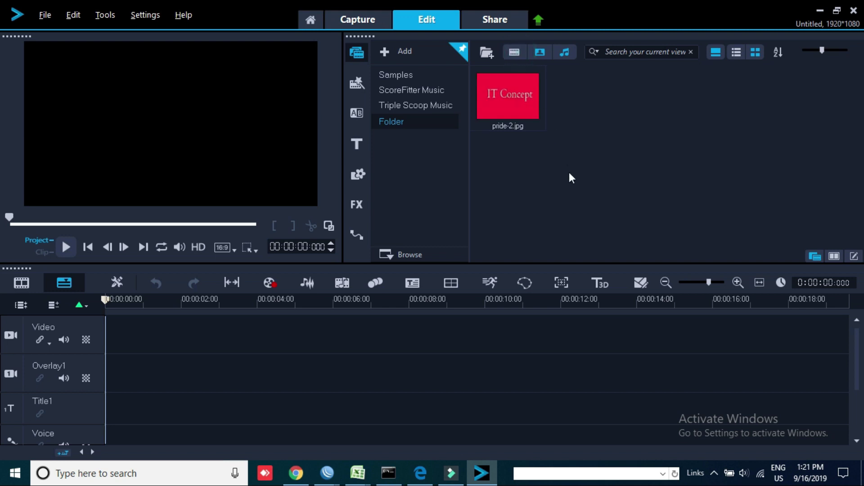
{"action": "left_click", "coordinate": [518, 53]}
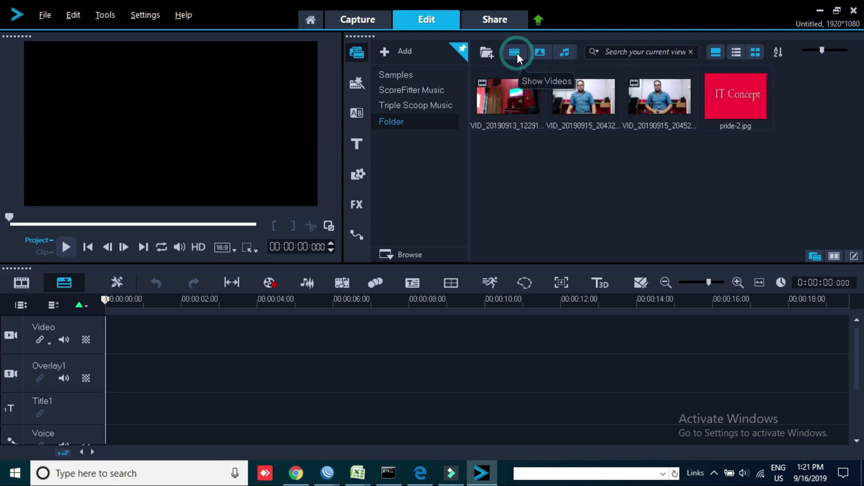
{"action": "left_click", "coordinate": [545, 55]}
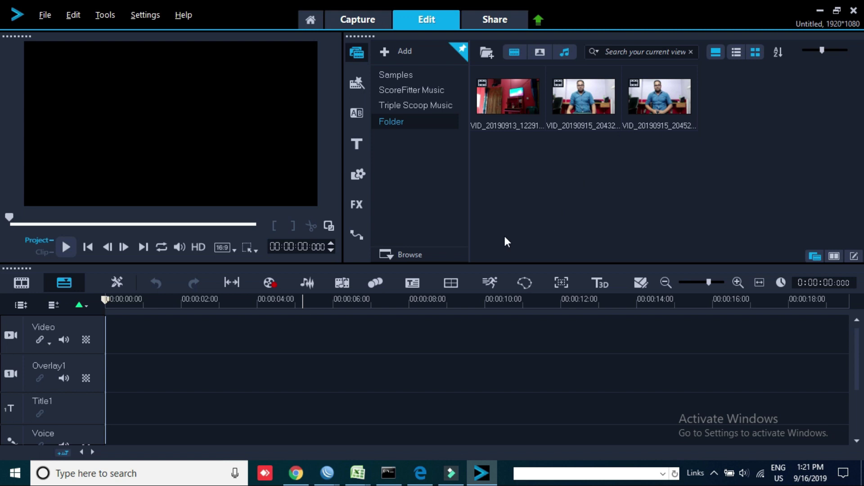
Insert the second library clip, VID_20190915_204326.mp4, into the Video Track.
{"action": "right_click", "coordinate": [584, 91]}
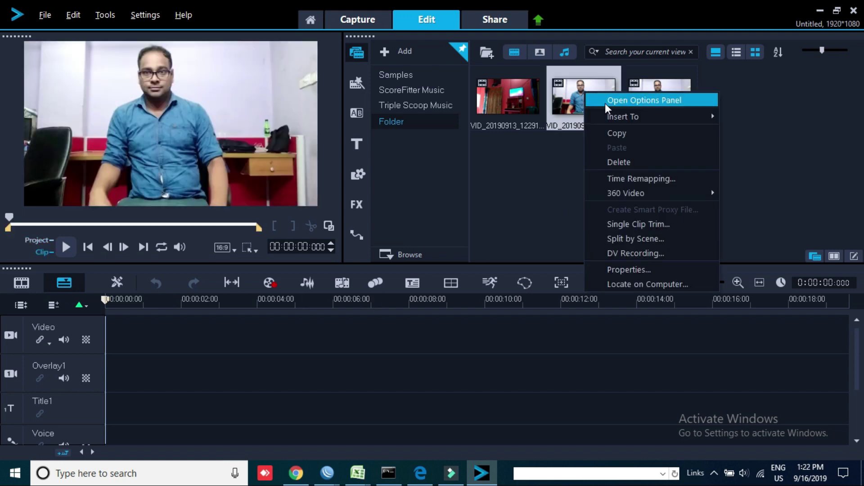
{"action": "mouse_move", "coordinate": [607, 116]}
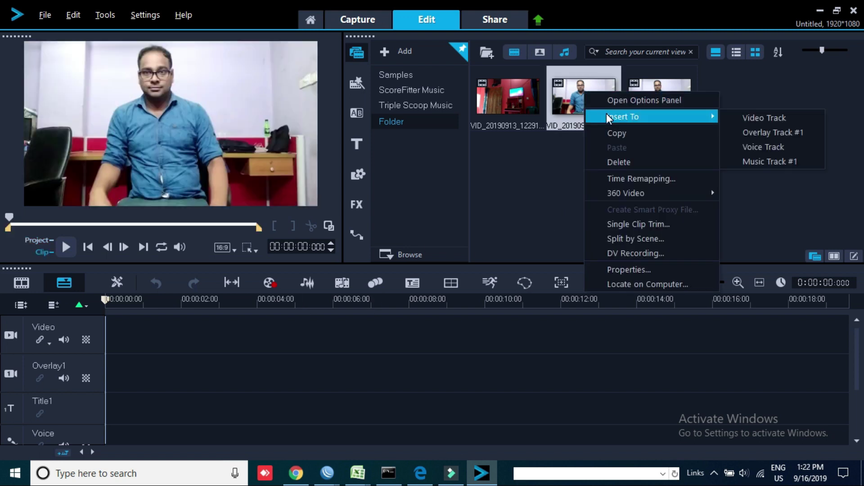
{"action": "left_click", "coordinate": [756, 114]}
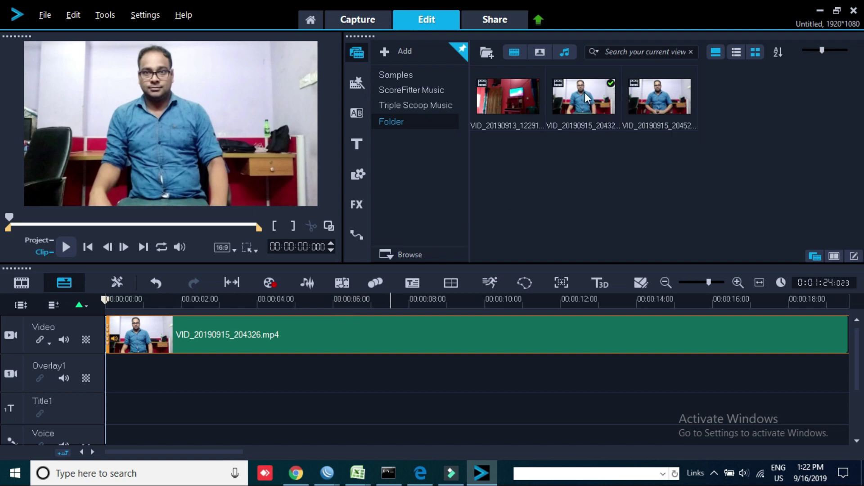
Delete VID_20190915_204326.mp4 from the Video track and place it there again from the library.
{"action": "right_click", "coordinate": [285, 342]}
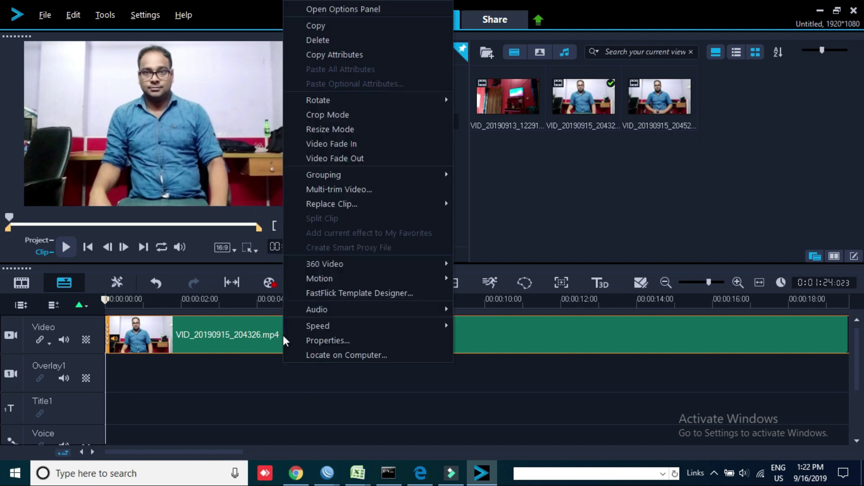
{"action": "mouse_move", "coordinate": [321, 102]}
{"action": "left_click", "coordinate": [333, 41]}
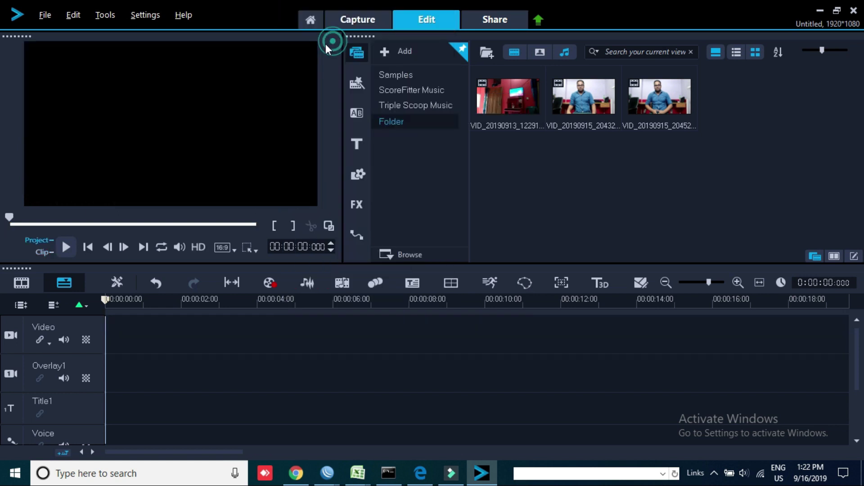
{"action": "left_click_drag", "start_coordinate": [587, 91], "coordinate": [194, 336]}
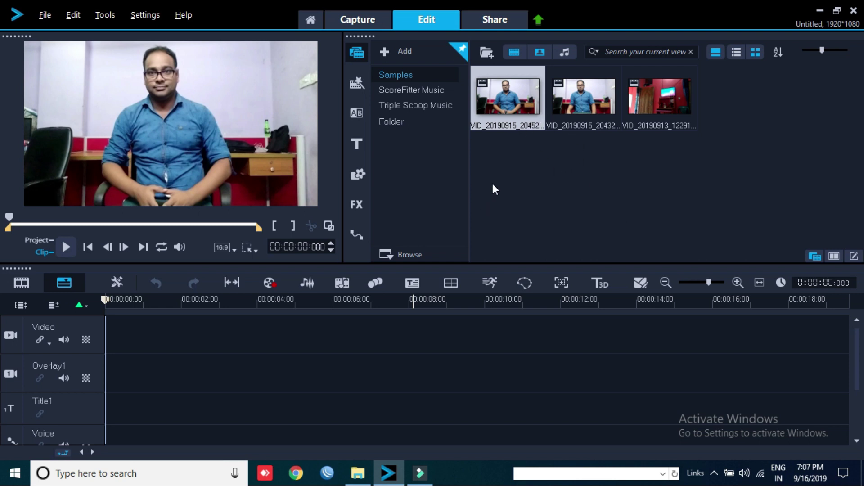
Place VID_20190915_204522.mp4 from the library on the Video track and split its audio onto a separate track.
{"action": "left_click_drag", "start_coordinate": [517, 109], "coordinate": [288, 346]}
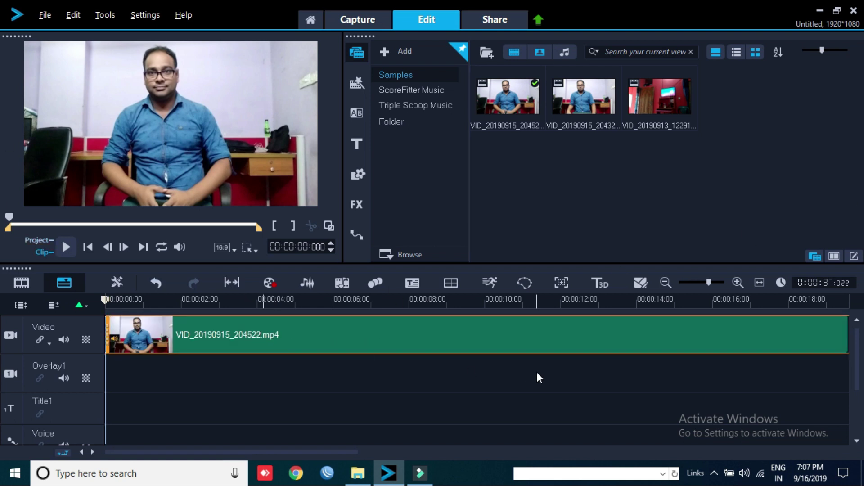
{"action": "right_click", "coordinate": [275, 337]}
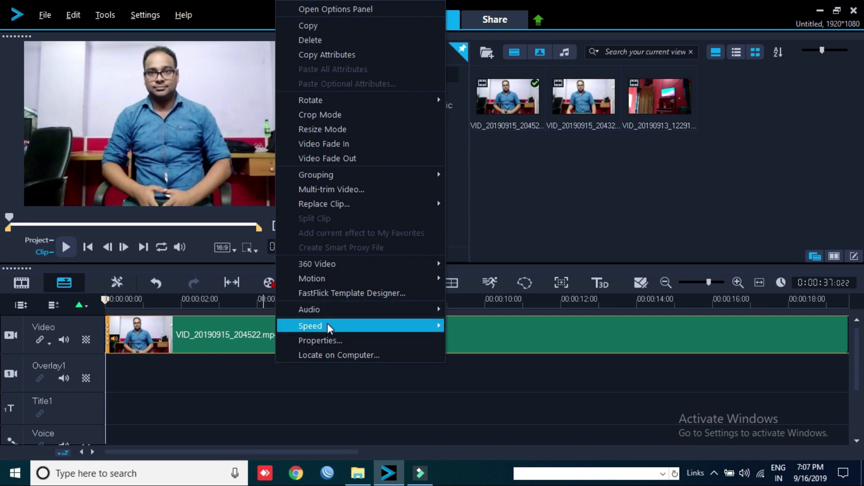
{"action": "mouse_move", "coordinate": [350, 309]}
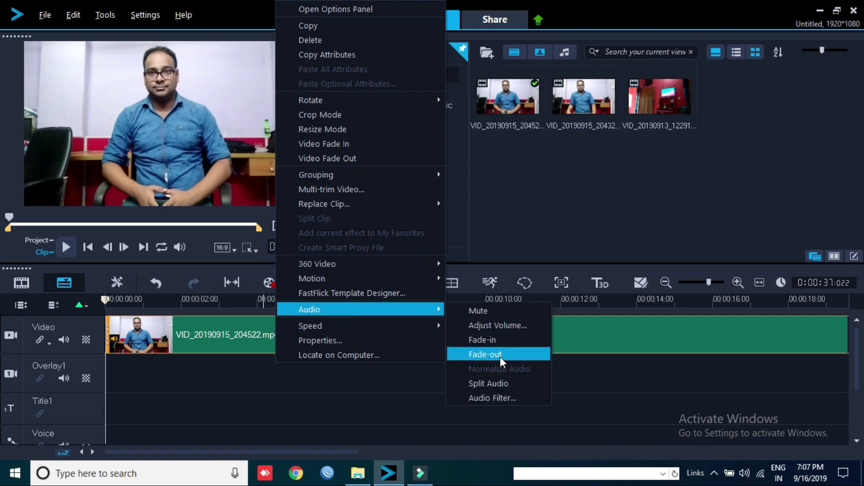
{"action": "left_click", "coordinate": [498, 381]}
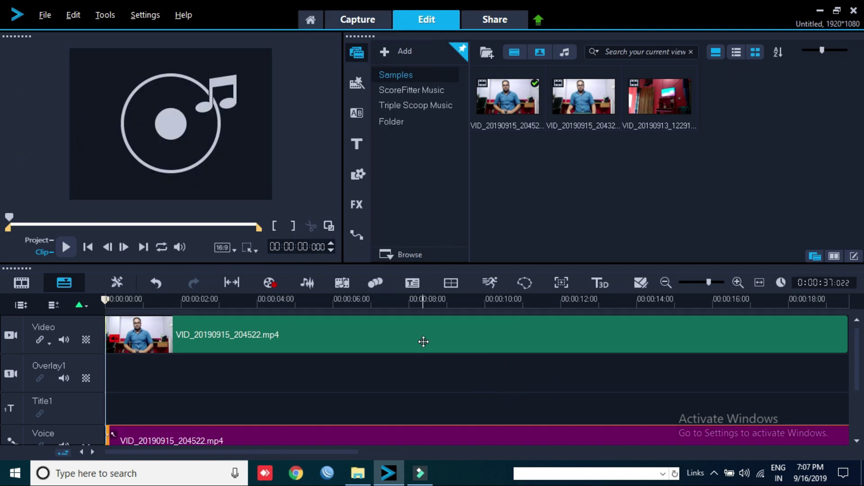
Delete the split audio of VID_20190915_204522.mp4 from the Voice track.
{"action": "scroll", "coordinate": [423, 341], "scroll_direction": "down", "scroll_amount": 1}
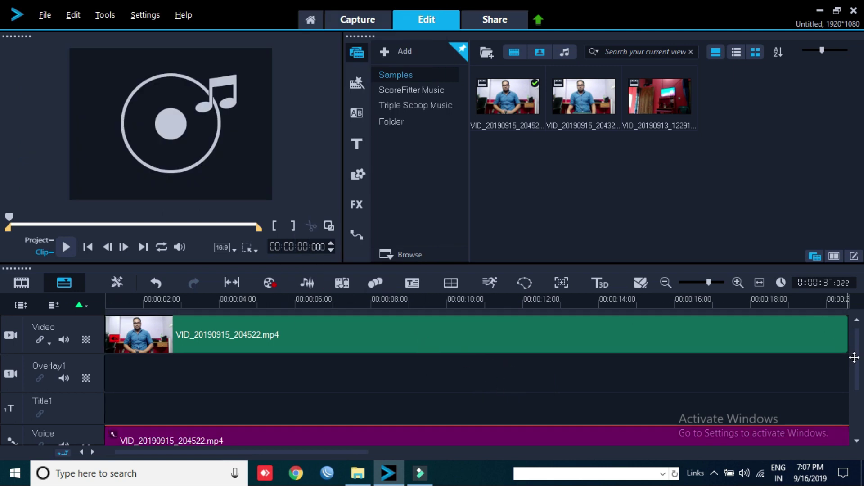
{"action": "left_click_drag", "start_coordinate": [857, 355], "coordinate": [858, 372]}
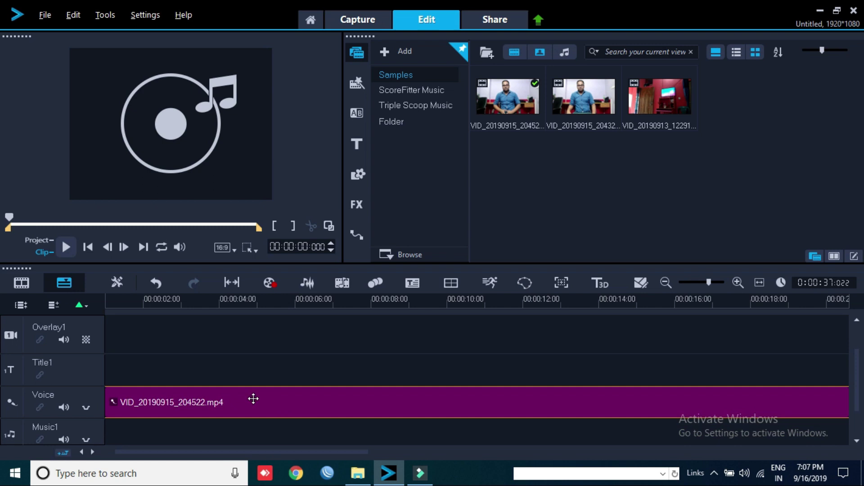
{"action": "right_click", "coordinate": [197, 402]}
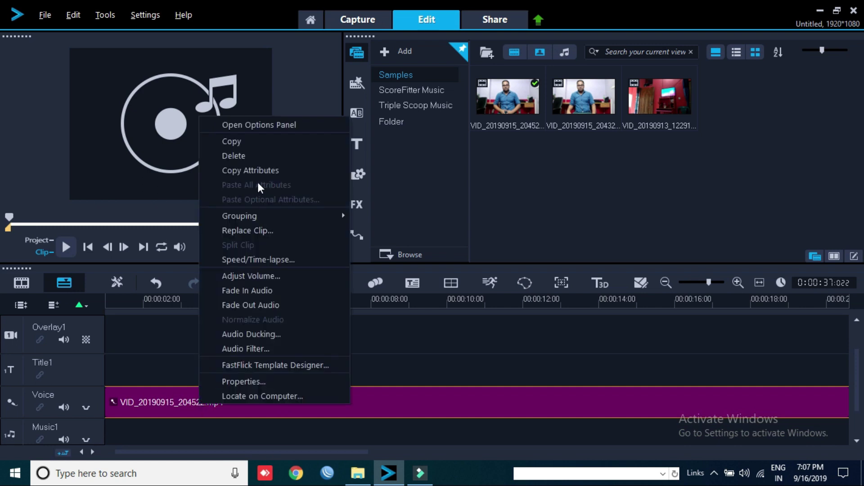
{"action": "left_click", "coordinate": [247, 157]}
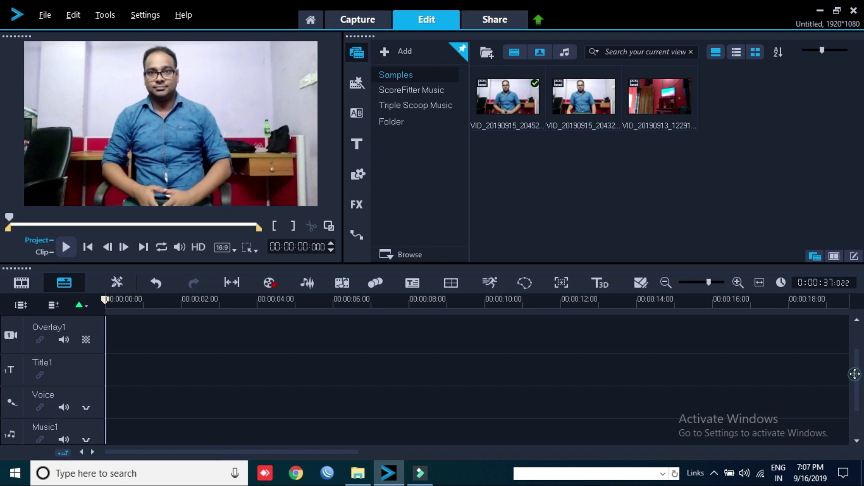
{"action": "scroll", "coordinate": [856, 378], "scroll_direction": "up", "scroll_amount": 2}
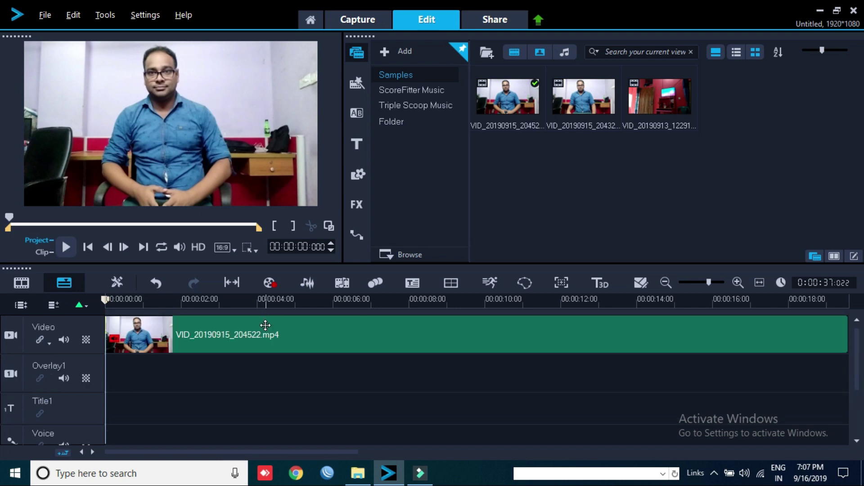
Undo the deletion of the split audio clip.
{"action": "left_click", "coordinate": [73, 15]}
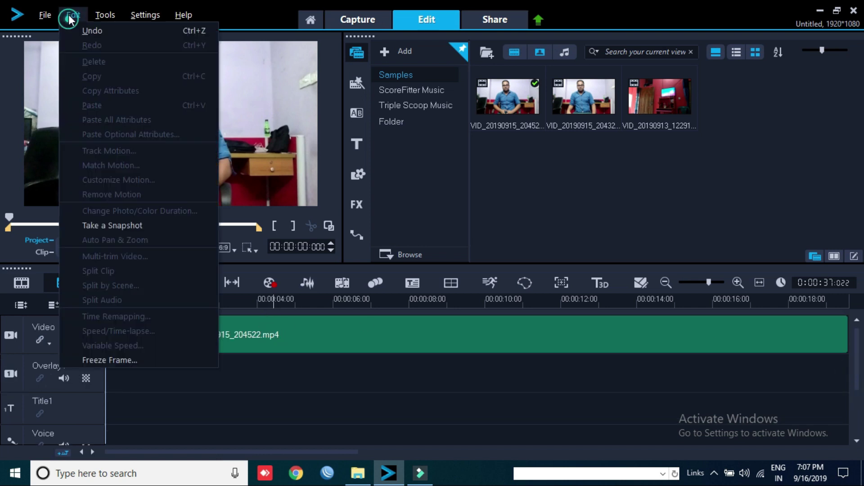
{"action": "left_click", "coordinate": [96, 35]}
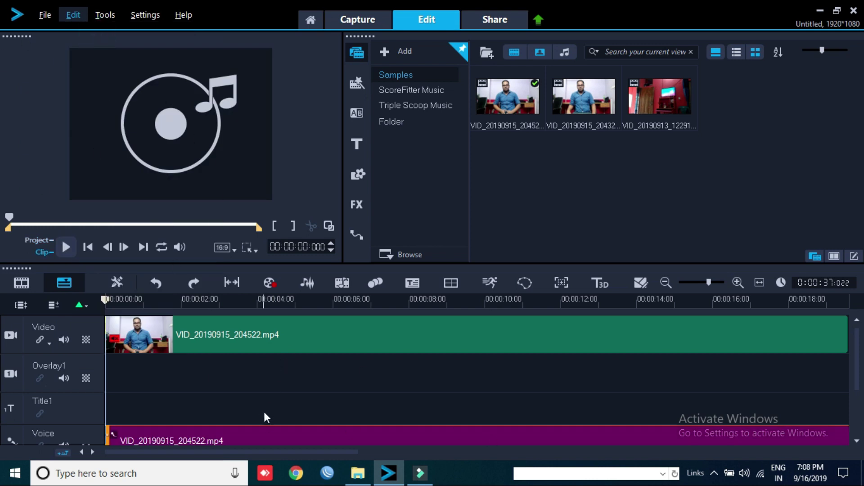
Apply the Echo audio filter to the split VID_20190915_204522.mp4 audio on the Voice track.
{"action": "double_click", "coordinate": [264, 432]}
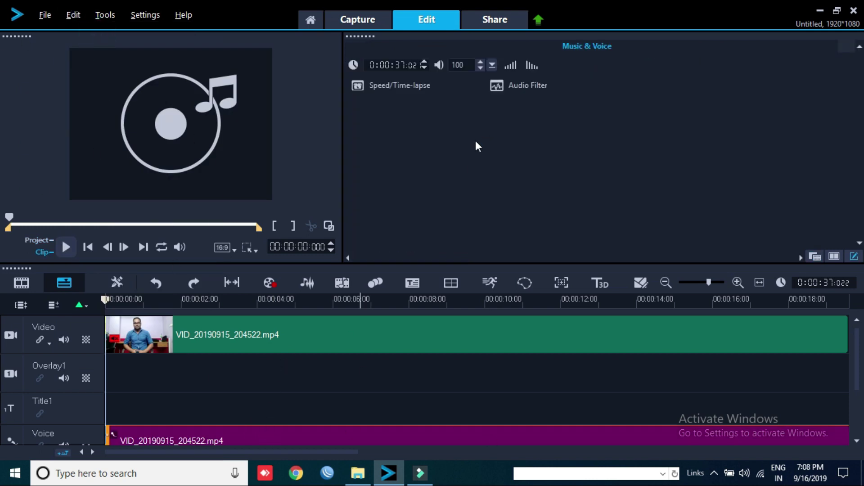
{"action": "left_click", "coordinate": [505, 86]}
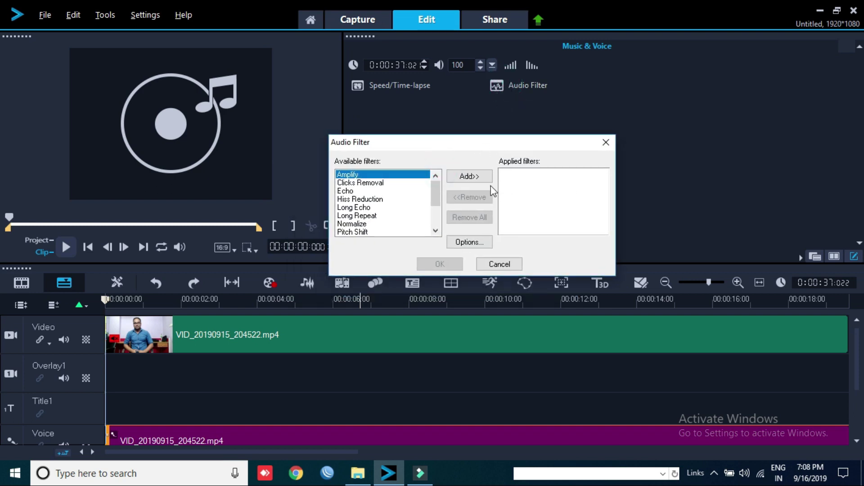
{"action": "mouse_move", "coordinate": [440, 194]}
{"action": "left_mouse_down"}
{"action": "mouse_move", "coordinate": [438, 222]}
{"action": "mouse_move", "coordinate": [434, 200]}
{"action": "left_mouse_up"}
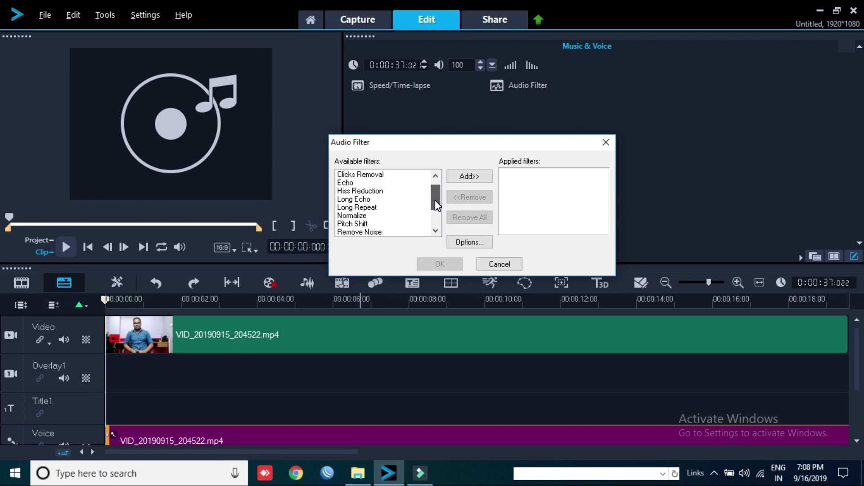
{"action": "left_click", "coordinate": [372, 183]}
{"action": "left_click", "coordinate": [451, 176]}
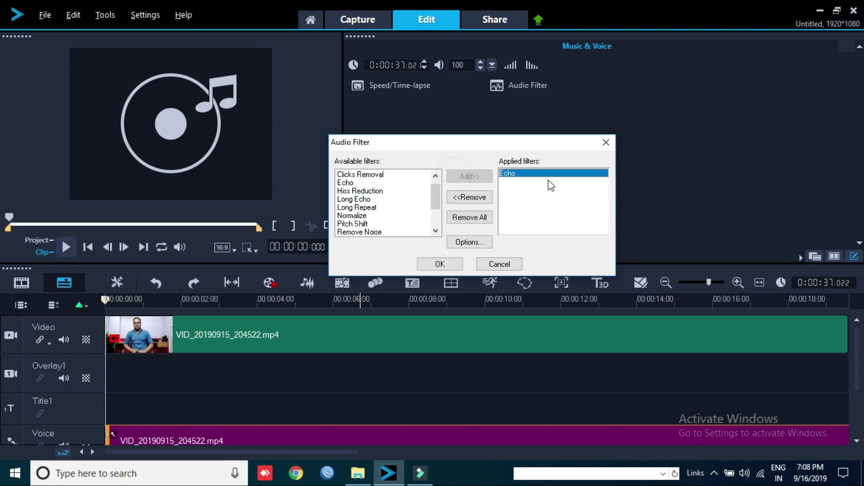
{"action": "left_click", "coordinate": [454, 264]}
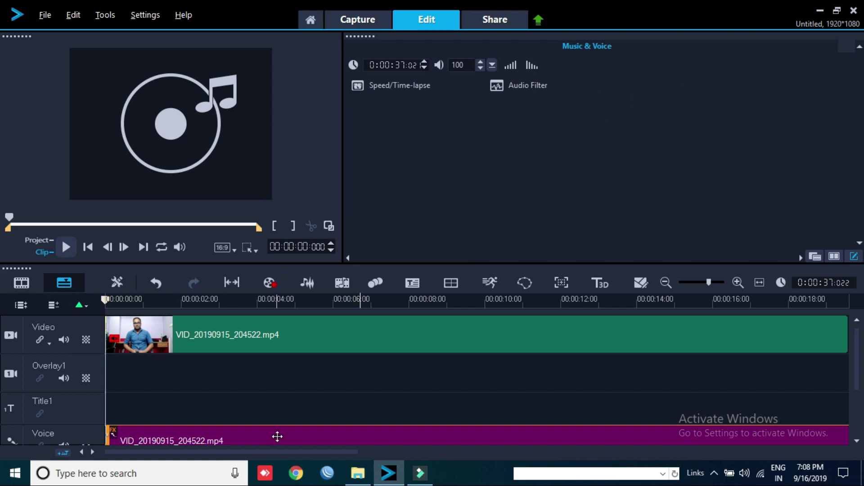
Play back the opening seconds of the Voice track clip to hear the Echo filter.
{"action": "left_click", "coordinate": [293, 439]}
{"action": "left_click", "coordinate": [67, 246]}
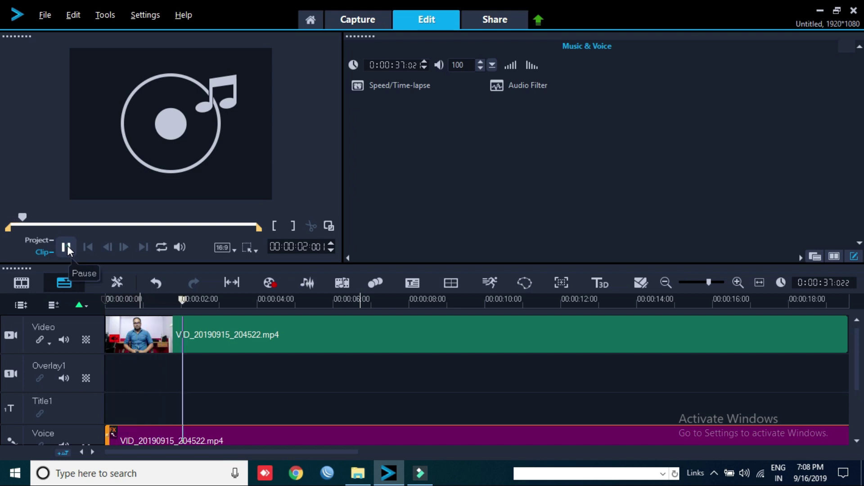
{"action": "left_click", "coordinate": [67, 247]}
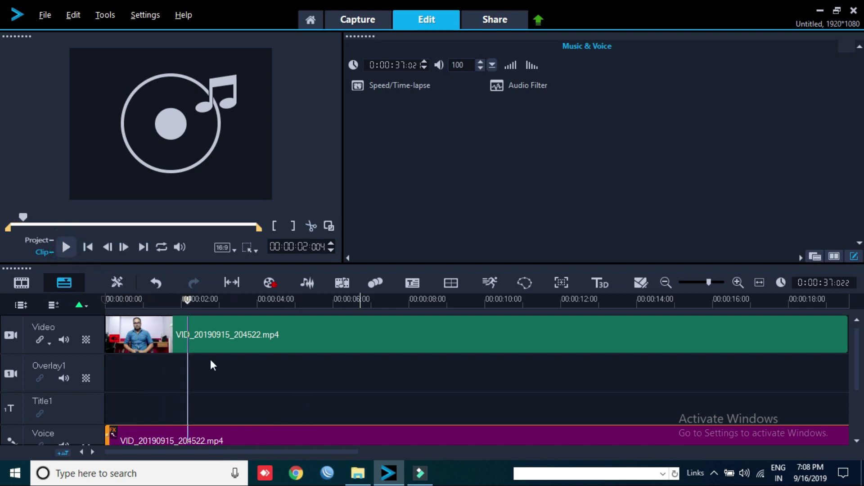
{"action": "left_click", "coordinate": [66, 248]}
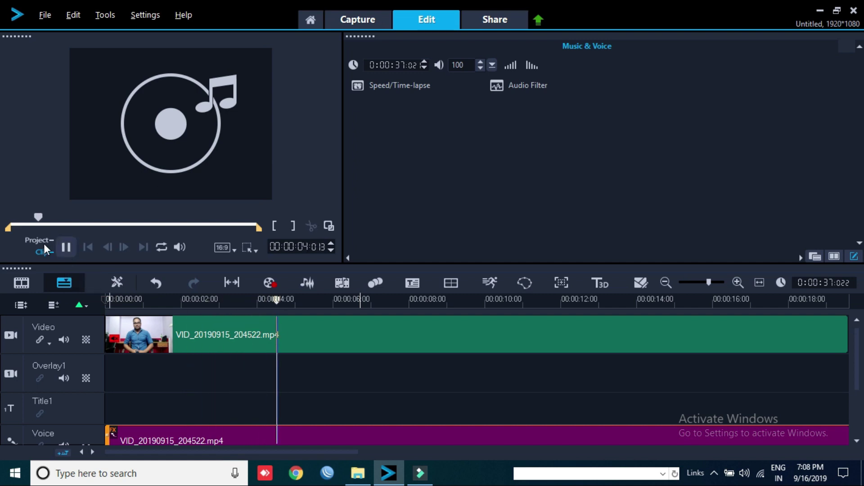
{"action": "left_click", "coordinate": [70, 249]}
Delete the VID_20190915_204522.mp4 audio and video clips from the timeline and place VID_20190915_204326.mp4 on the Video track.
{"action": "right_click", "coordinate": [264, 432]}
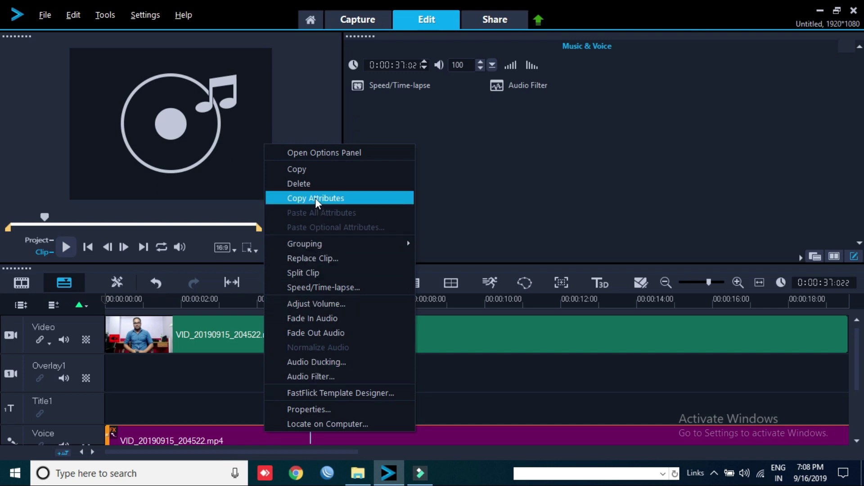
{"action": "left_click", "coordinate": [312, 185]}
{"action": "left_click", "coordinate": [251, 339]}
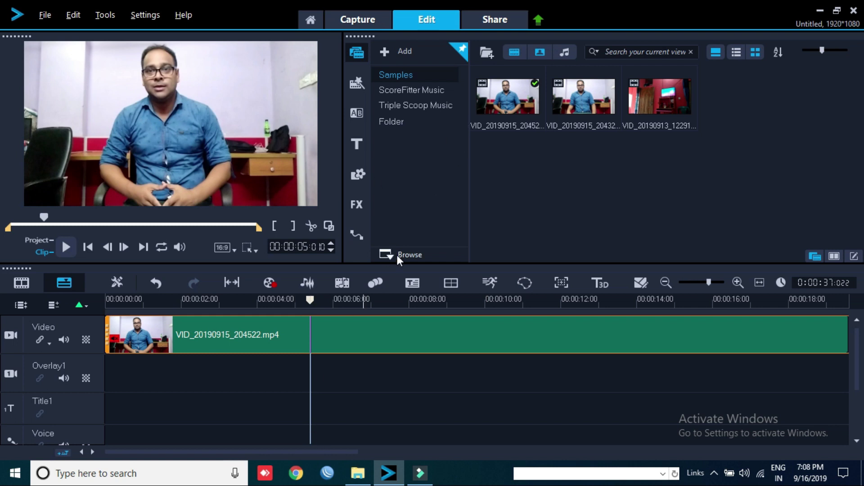
{"action": "right_click", "coordinate": [362, 337]}
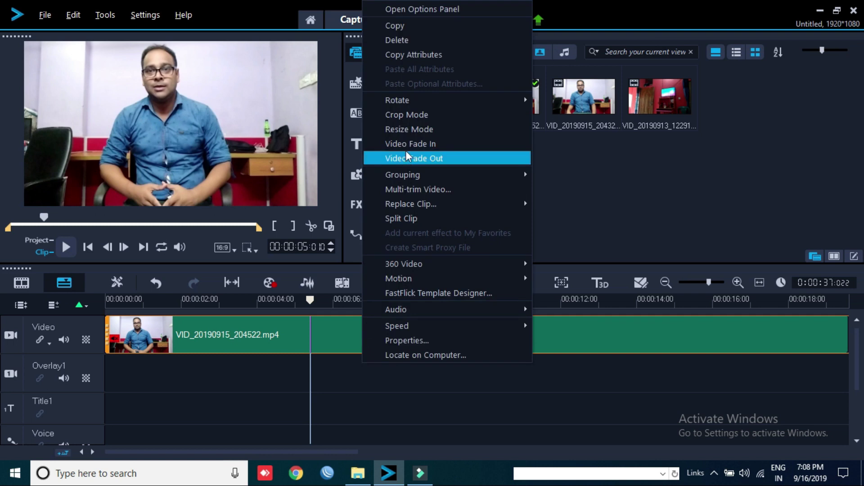
{"action": "left_click", "coordinate": [401, 42]}
{"action": "left_click_drag", "start_coordinate": [585, 97], "coordinate": [325, 371]}
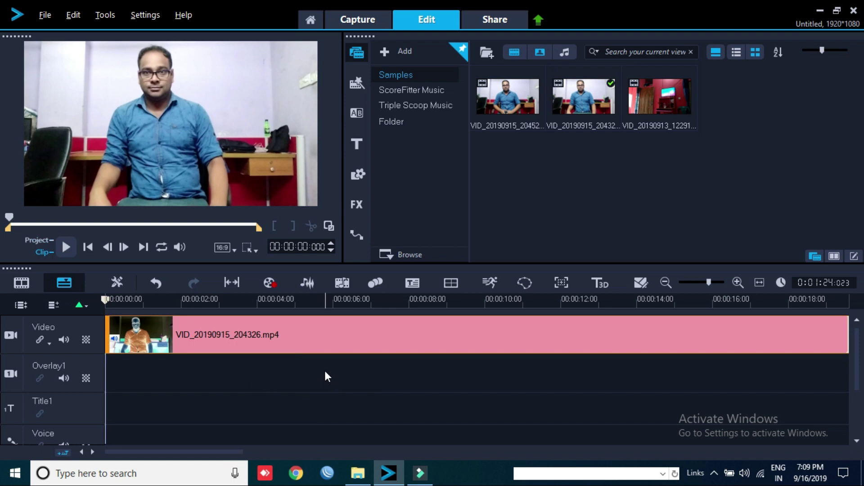
Open the color correction options of the VID_20190915_204326.mp4 clip and set Gamma to 3.
{"action": "left_click", "coordinate": [285, 334]}
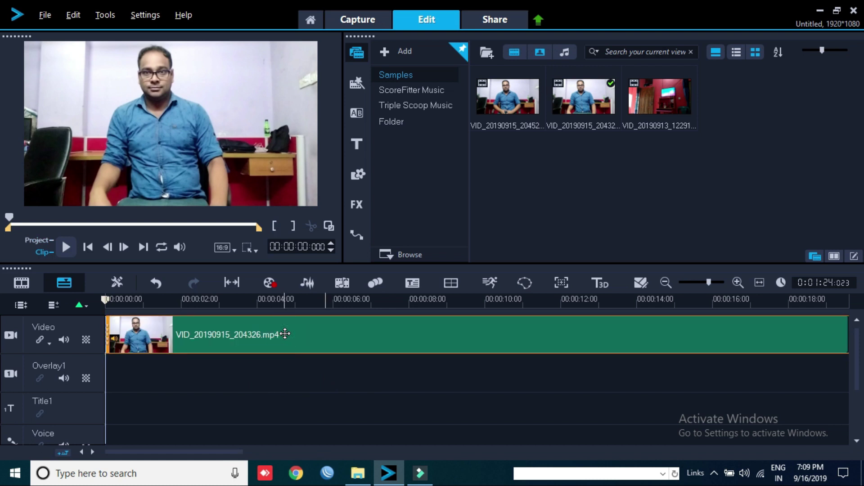
{"action": "left_click", "coordinate": [249, 338]}
{"action": "double_click", "coordinate": [250, 338]}
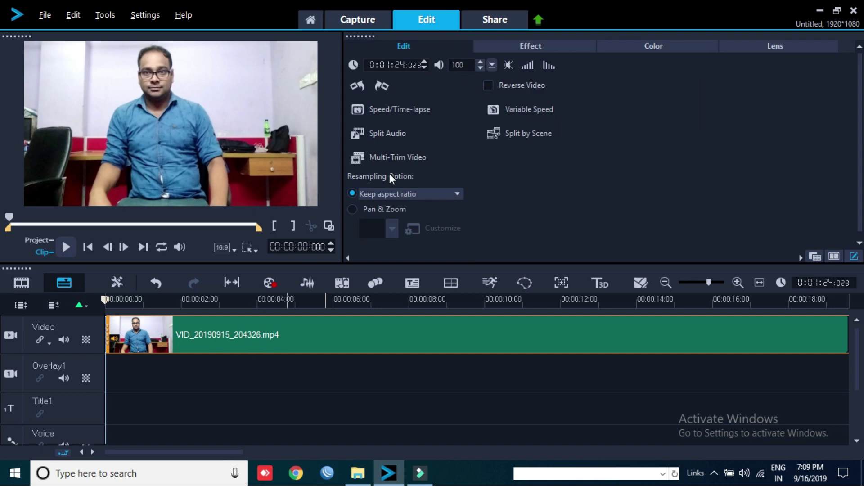
{"action": "left_click", "coordinate": [653, 56]}
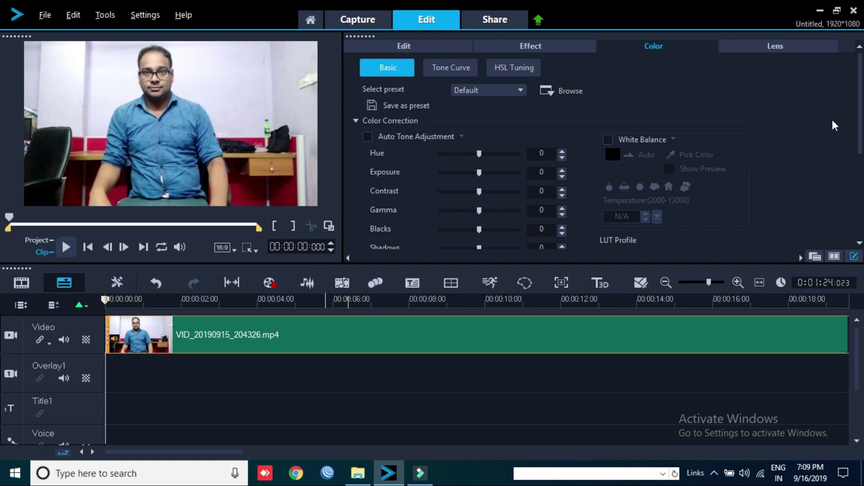
{"action": "scroll", "coordinate": [860, 119], "scroll_direction": "down", "scroll_amount": 2}
{"action": "scroll", "coordinate": [858, 118], "scroll_direction": "up", "scroll_amount": 2}
{"action": "scroll", "coordinate": [857, 117], "scroll_direction": "down", "scroll_amount": 2}
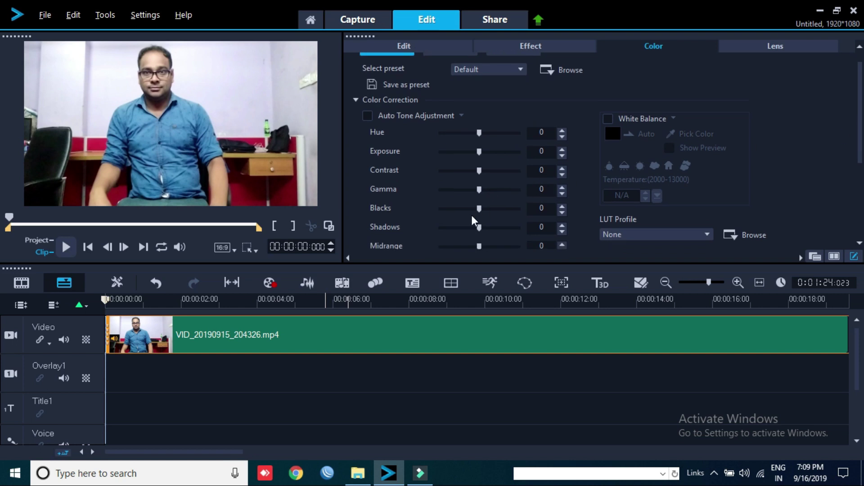
{"action": "mouse_move", "coordinate": [479, 197]}
{"action": "left_mouse_down"}
{"action": "mouse_move", "coordinate": [505, 196]}
{"action": "mouse_move", "coordinate": [482, 198]}
{"action": "left_mouse_up"}
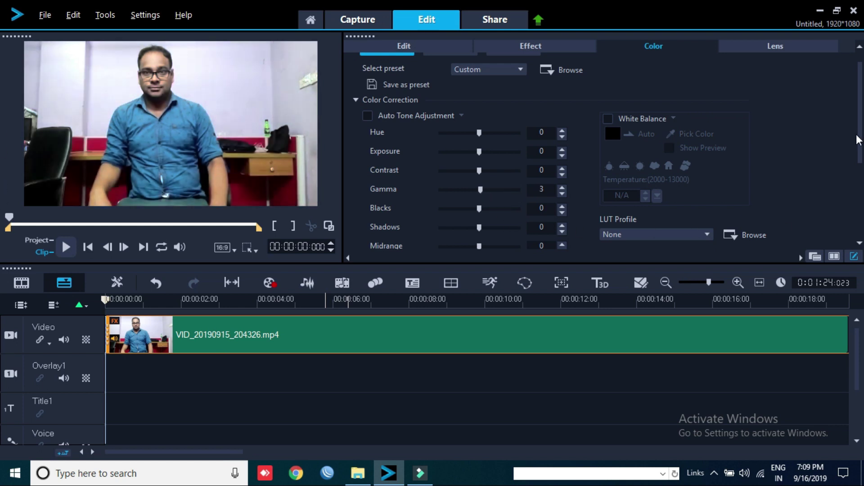
Raise the clip's Highlights in the color correction settings to 35.
{"action": "scroll", "coordinate": [468, 180], "scroll_direction": "down", "scroll_amount": 2}
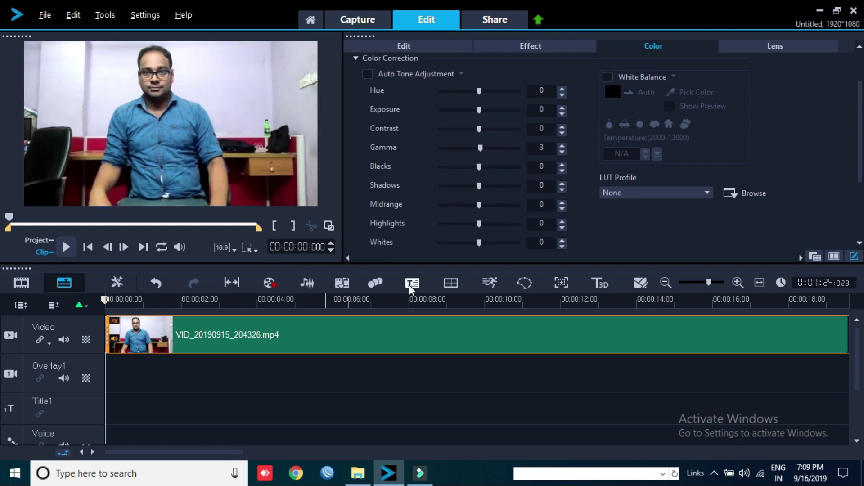
{"action": "left_click_drag", "start_coordinate": [480, 225], "coordinate": [488, 229]}
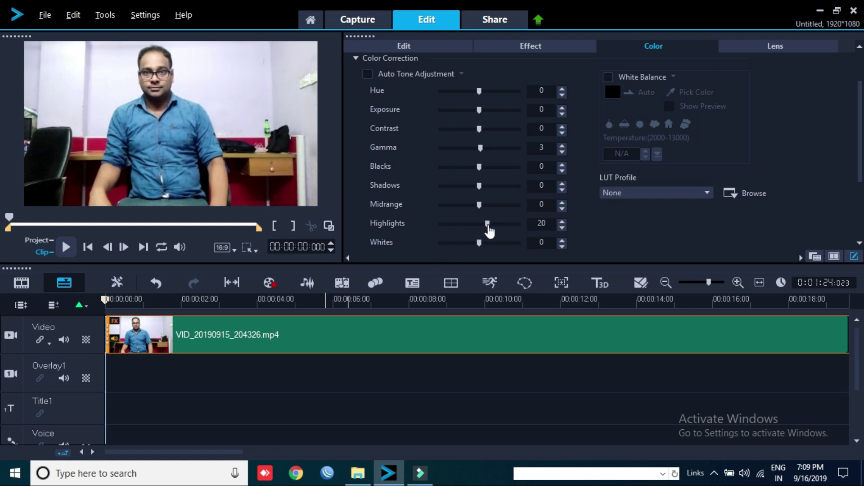
{"action": "left_click_drag", "start_coordinate": [489, 231], "coordinate": [509, 231]}
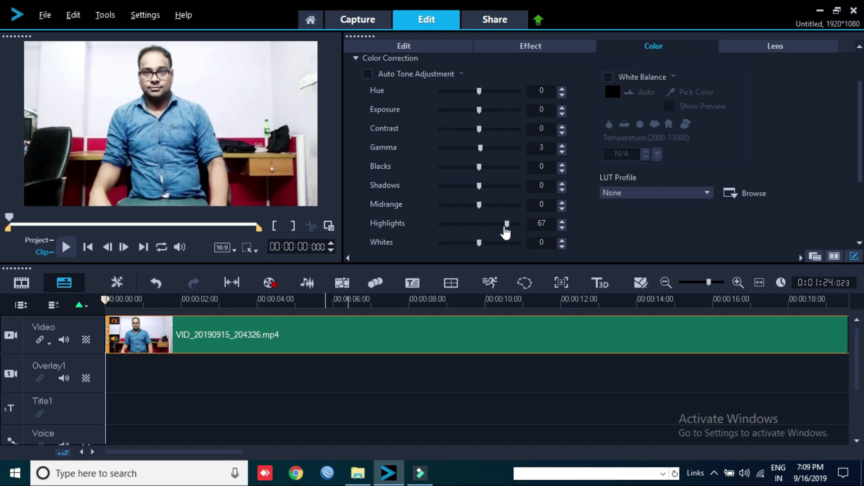
{"action": "left_click", "coordinate": [494, 224]}
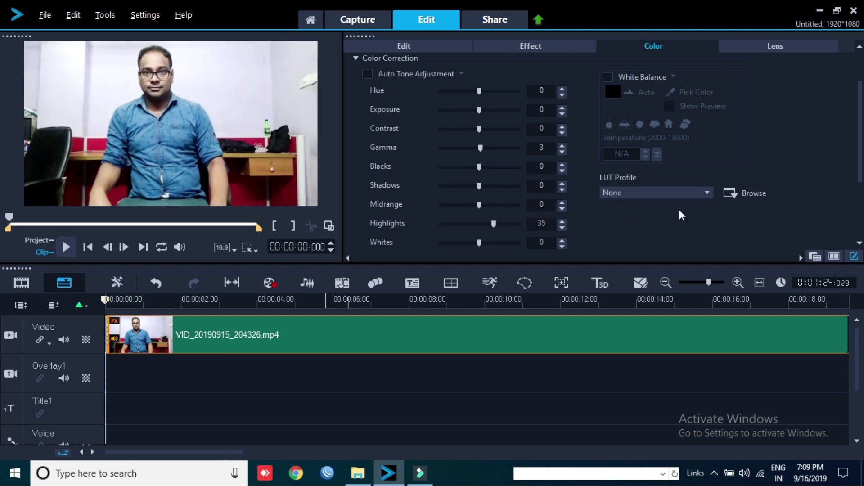
{"action": "left_click_drag", "start_coordinate": [861, 151], "coordinate": [836, 91]}
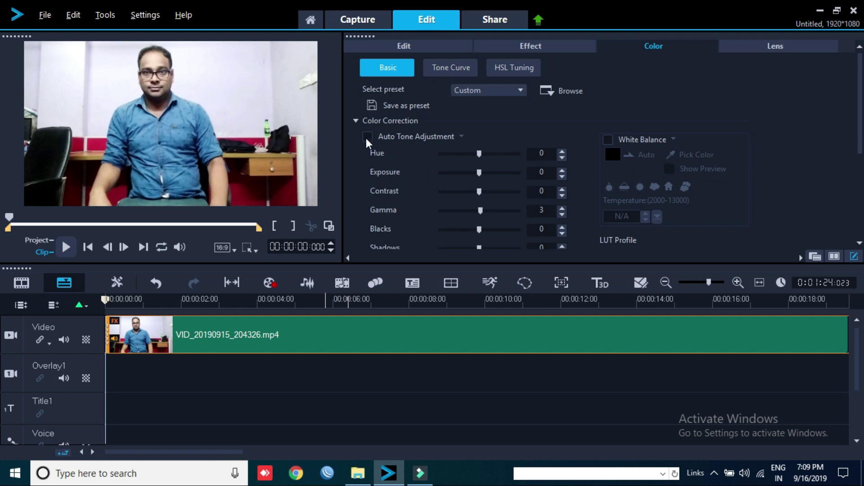
{"action": "left_click_drag", "start_coordinate": [856, 104], "coordinate": [861, 232]}
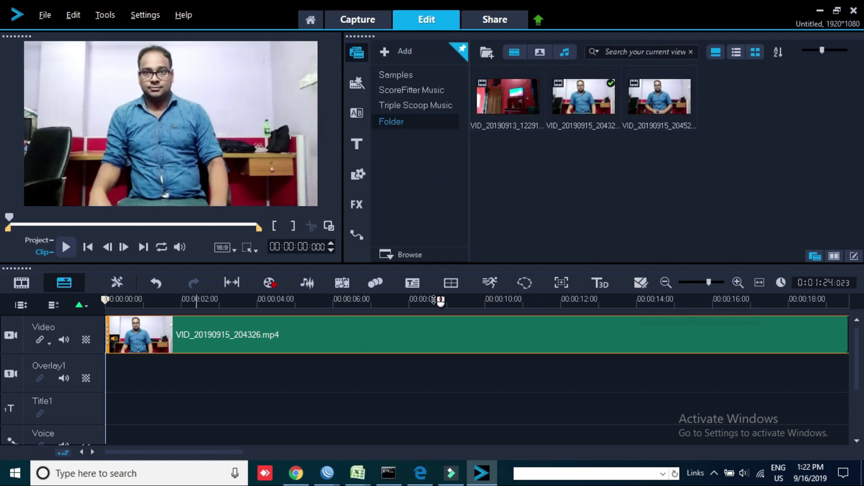
Delete VID_20190915_204326.mp4 from the Video track and place VID_20190915_204522.mp4 there from the library.
{"action": "mouse_move", "coordinate": [713, 286]}
{"action": "left_mouse_down"}
{"action": "mouse_move", "coordinate": [693, 288]}
{"action": "mouse_move", "coordinate": [725, 285]}
{"action": "mouse_move", "coordinate": [695, 293]}
{"action": "mouse_move", "coordinate": [714, 292]}
{"action": "left_mouse_up"}
{"action": "left_click", "coordinate": [247, 301]}
{"action": "key", "text": "Delete"}
{"action": "left_click_drag", "start_coordinate": [658, 107], "coordinate": [177, 332]}
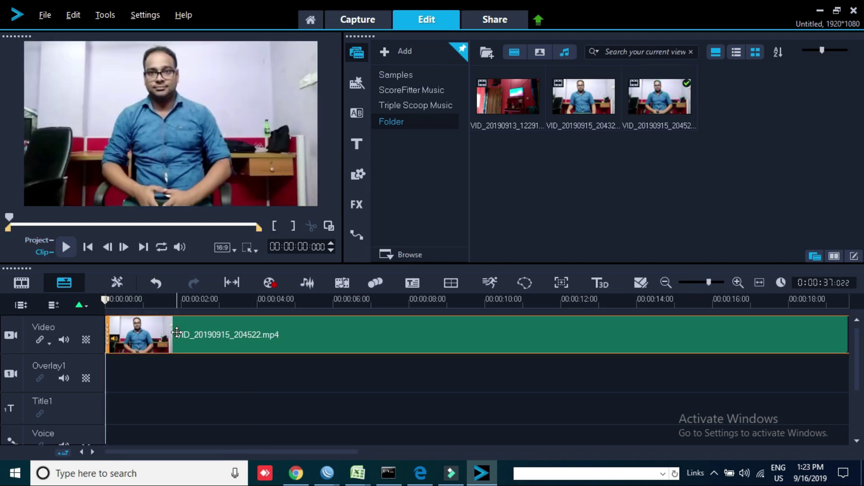
Preview the start of VID_20190915_204522.mp4 and split the clip at about 00:00:02:05.
{"action": "left_click", "coordinate": [67, 246]}
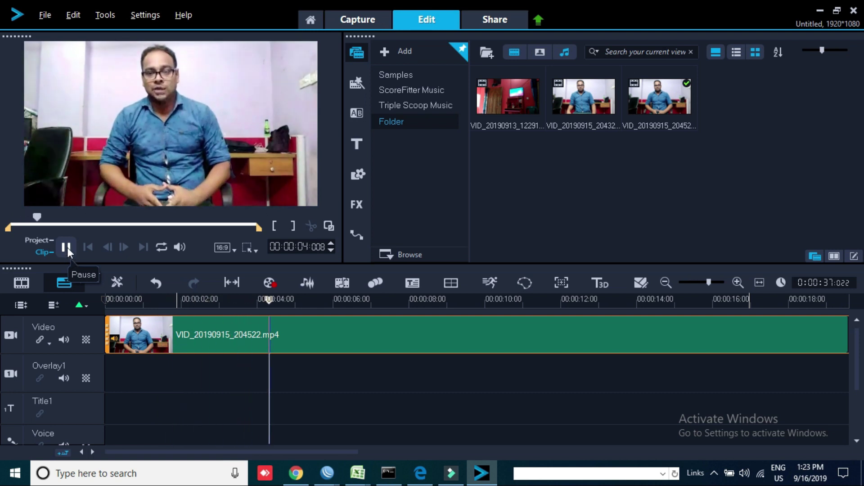
{"action": "left_click", "coordinate": [66, 247]}
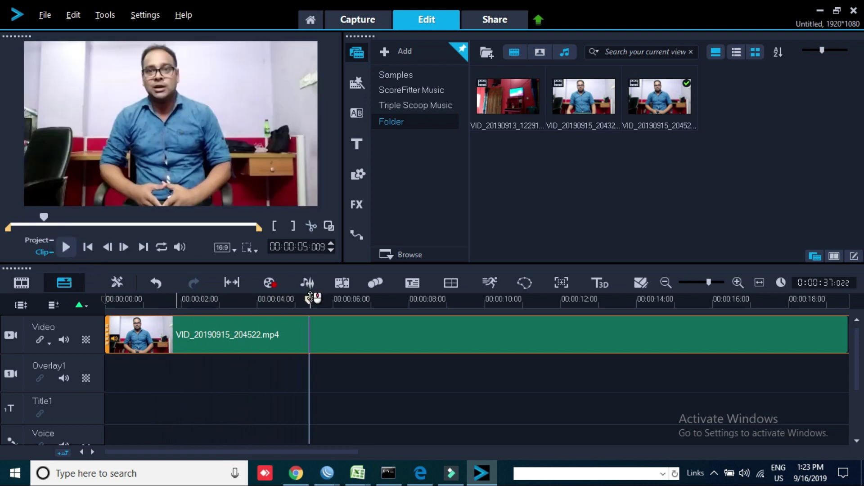
{"action": "left_click_drag", "start_coordinate": [310, 297], "coordinate": [186, 297]}
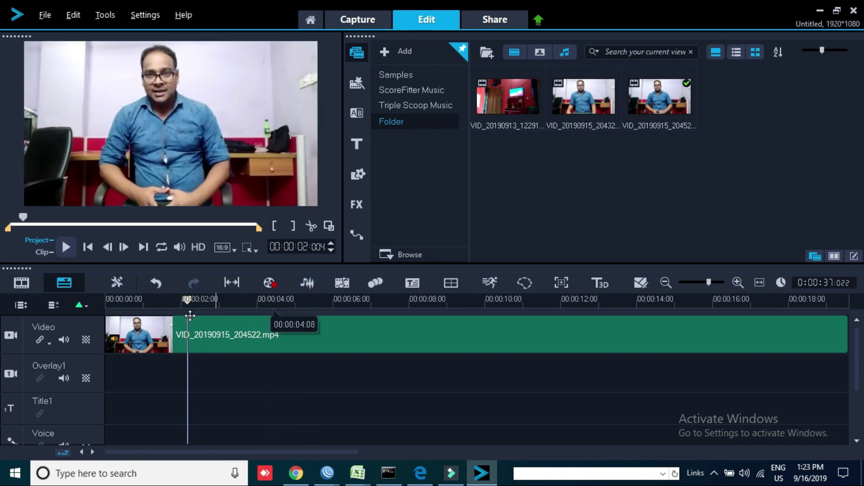
{"action": "left_click_drag", "start_coordinate": [189, 299], "coordinate": [182, 300]}
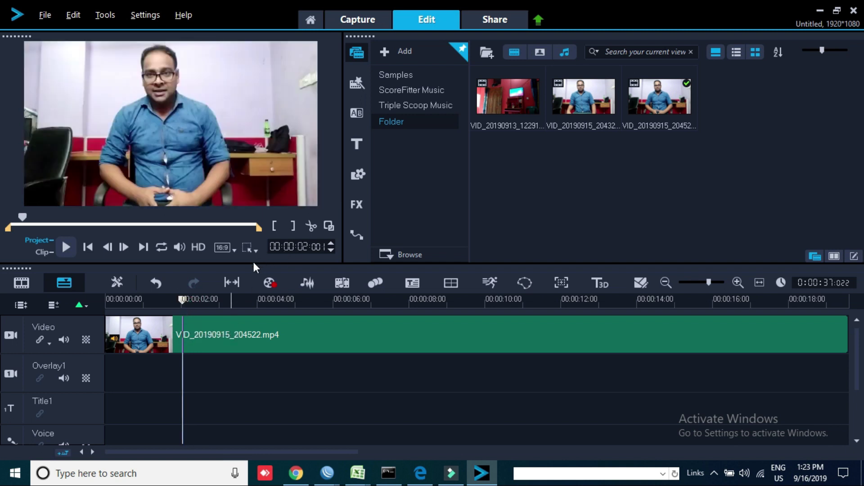
{"action": "left_click_drag", "start_coordinate": [182, 298], "coordinate": [189, 299]}
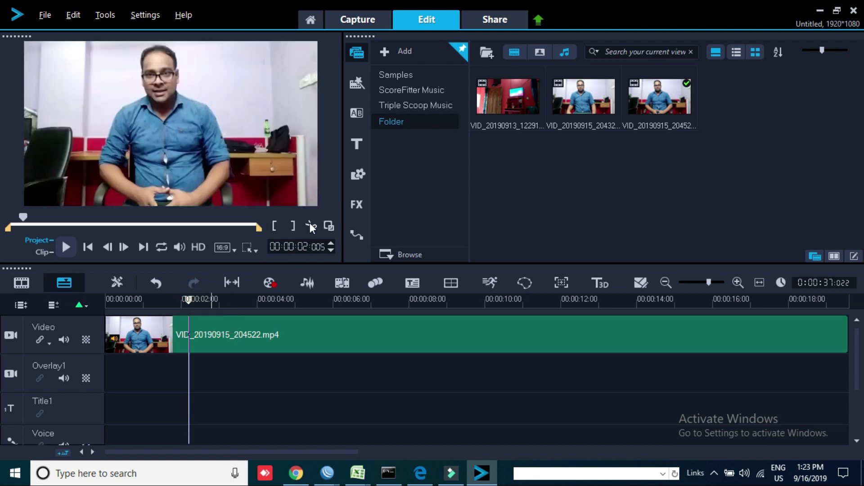
{"action": "left_click", "coordinate": [309, 225]}
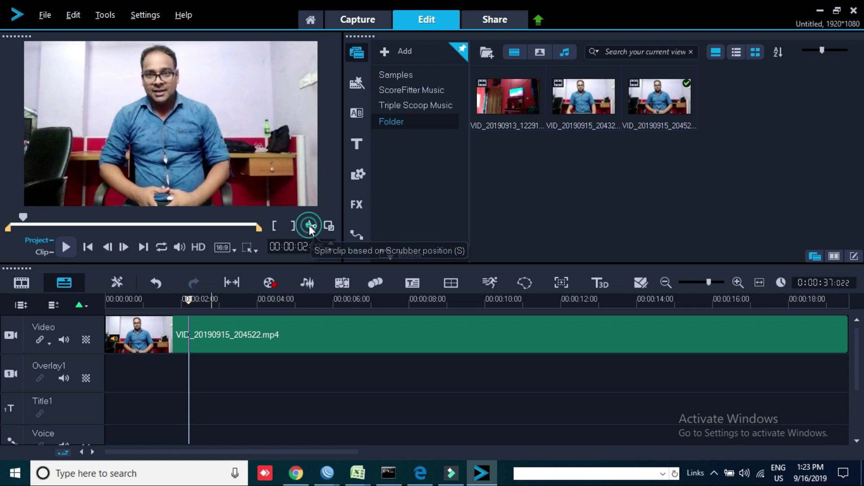
Delete the first piece of the split clip and return the playhead to the start of the timeline.
{"action": "left_click", "coordinate": [162, 333]}
{"action": "right_click", "coordinate": [164, 336]}
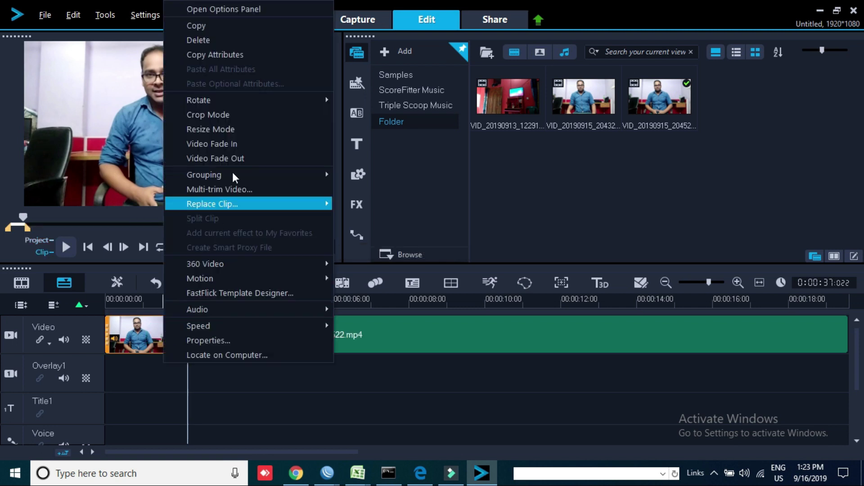
{"action": "left_click", "coordinate": [236, 44]}
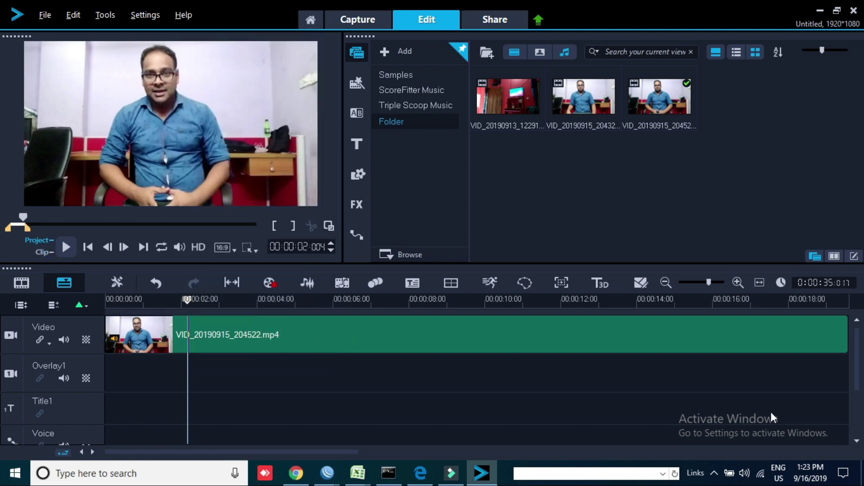
{"action": "left_click", "coordinate": [189, 299]}
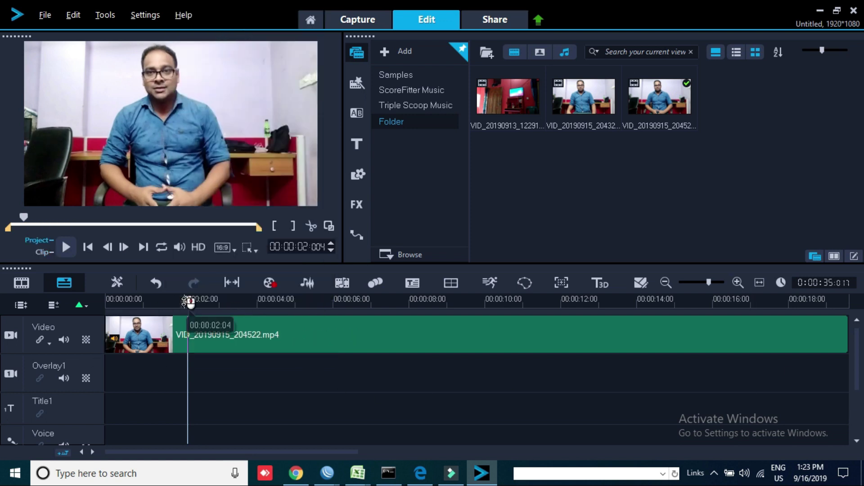
{"action": "left_click_drag", "start_coordinate": [188, 298], "coordinate": [106, 299]}
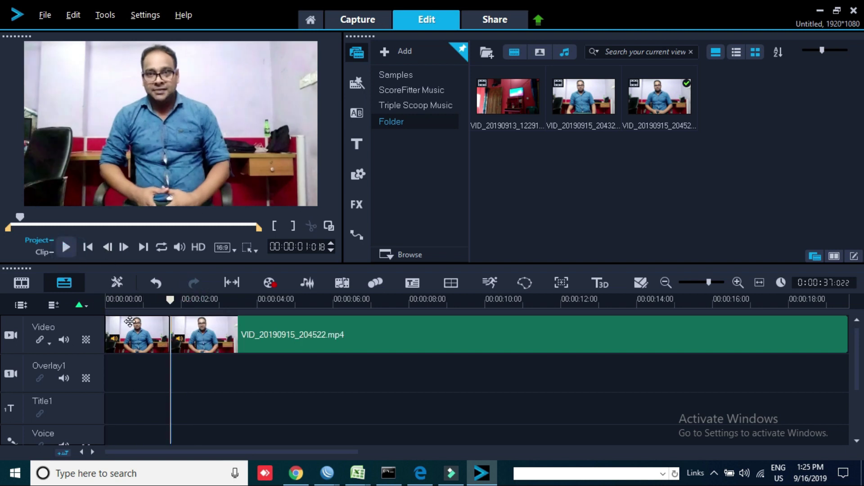
Delete the short piece before the split at 00:00:01:18 from the Video track and return the playhead to the start.
{"action": "left_click", "coordinate": [130, 321]}
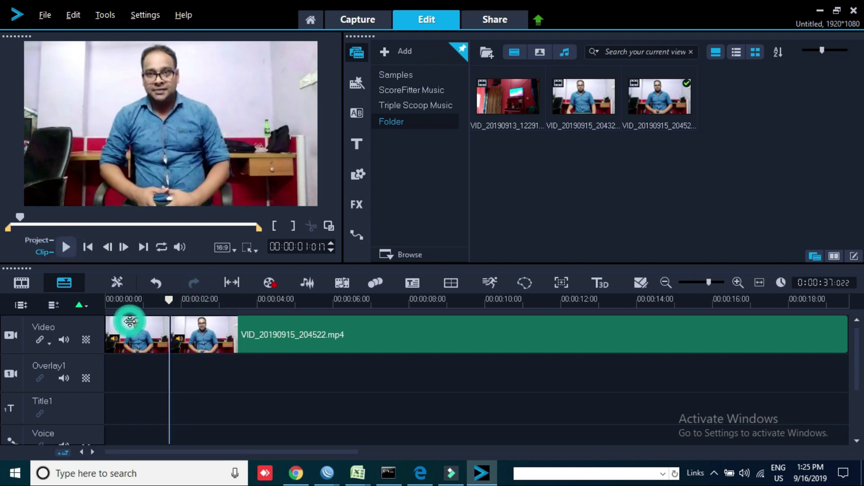
{"action": "right_click", "coordinate": [143, 330]}
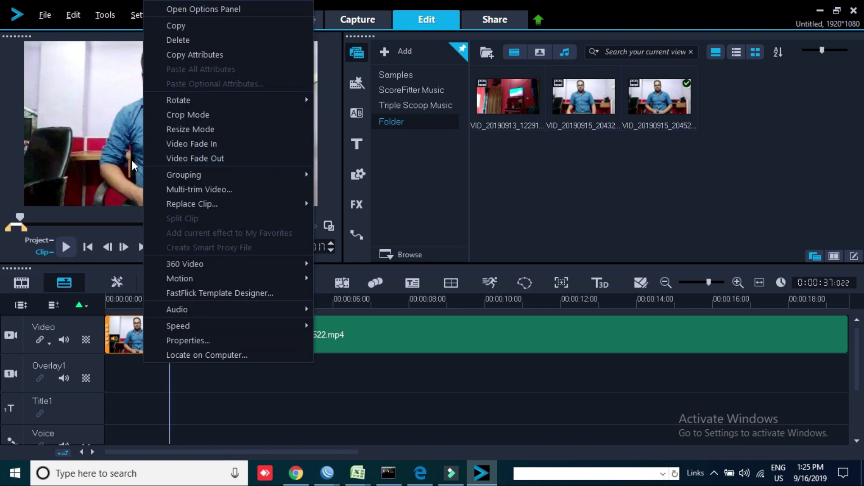
{"action": "left_click", "coordinate": [185, 45]}
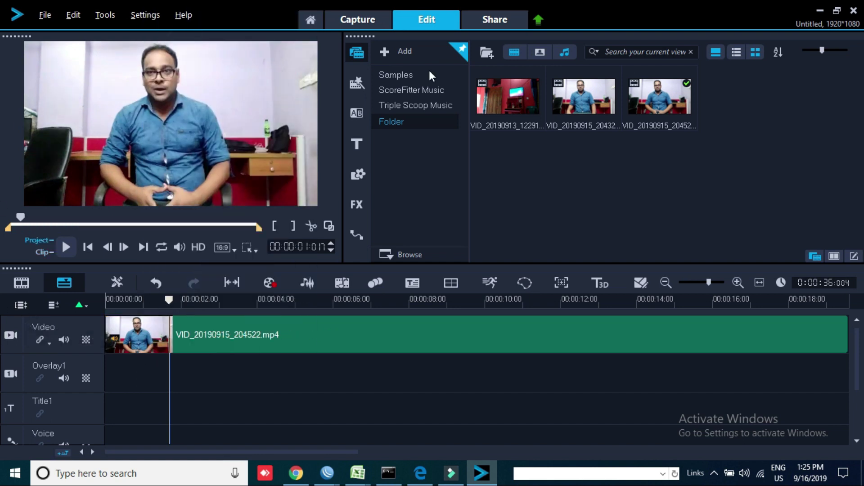
{"action": "left_click", "coordinate": [186, 343]}
{"action": "left_click_drag", "start_coordinate": [164, 299], "coordinate": [105, 299]}
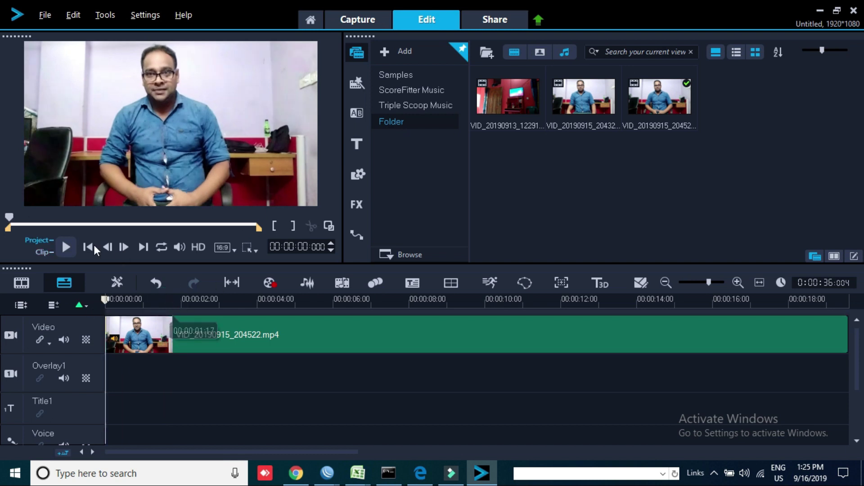
Preview the beginning of VID_20190915_204522.mp4 and split the clip at about 00:00:08:11 and 00:00:15:09.
{"action": "left_click", "coordinate": [76, 248]}
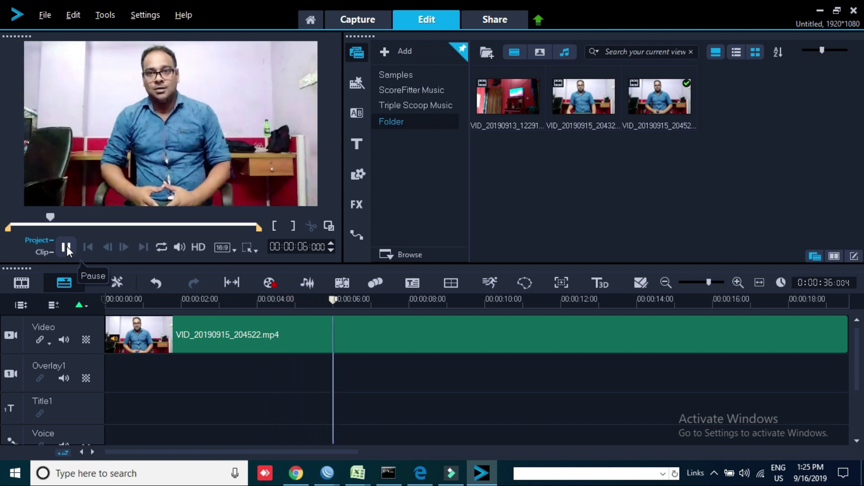
{"action": "left_click", "coordinate": [367, 300]}
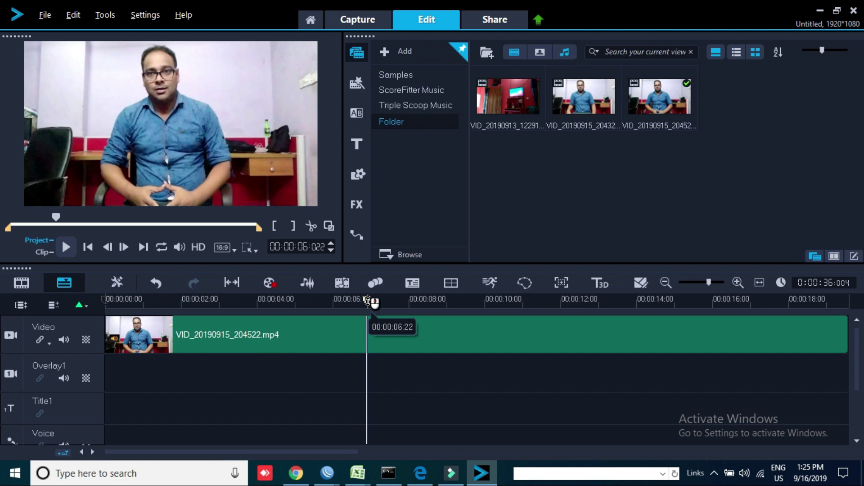
{"action": "left_click", "coordinate": [279, 299]}
{"action": "left_click", "coordinate": [425, 300]}
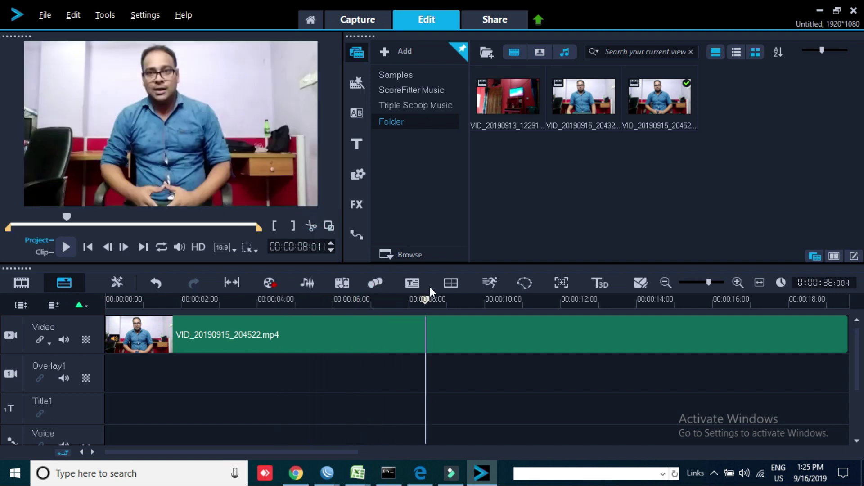
{"action": "key", "text": "s"}
{"action": "left_click_drag", "start_coordinate": [425, 302], "coordinate": [689, 302]}
{"action": "left_click", "coordinate": [313, 226]}
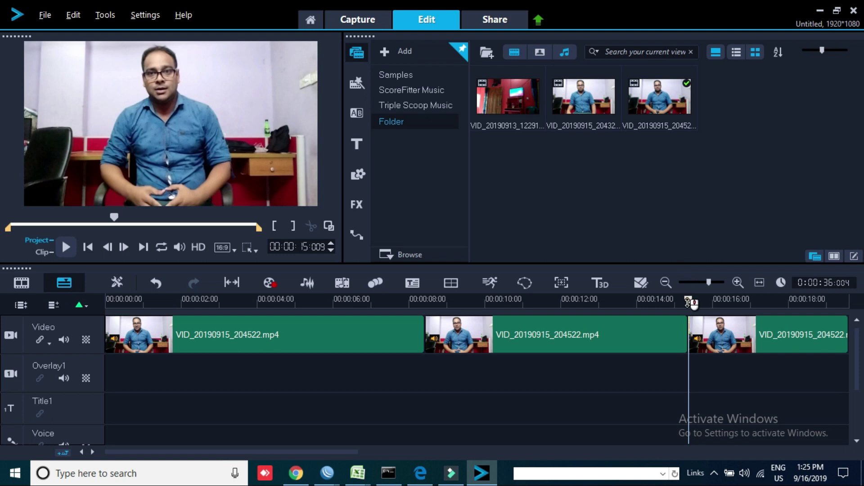
Show photos in the library and place pride-2.jpg near the start of the Overlay1 track.
{"action": "left_click_drag", "start_coordinate": [689, 299], "coordinate": [96, 299]}
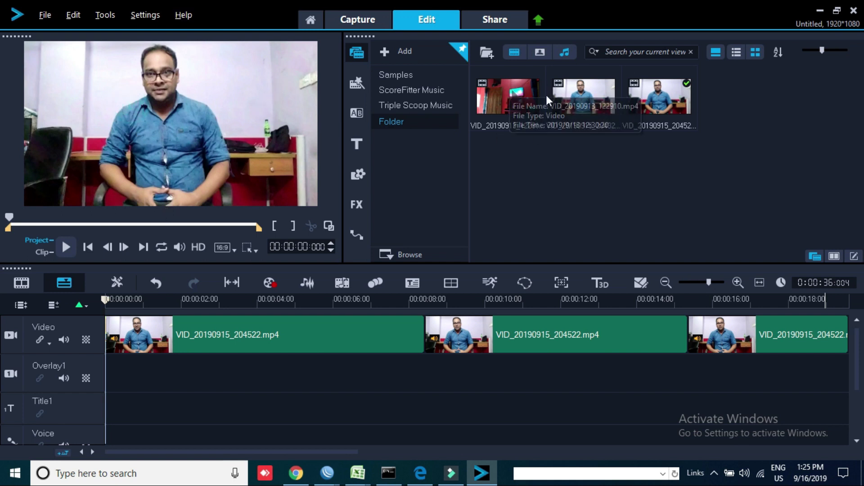
{"action": "left_click", "coordinate": [539, 52]}
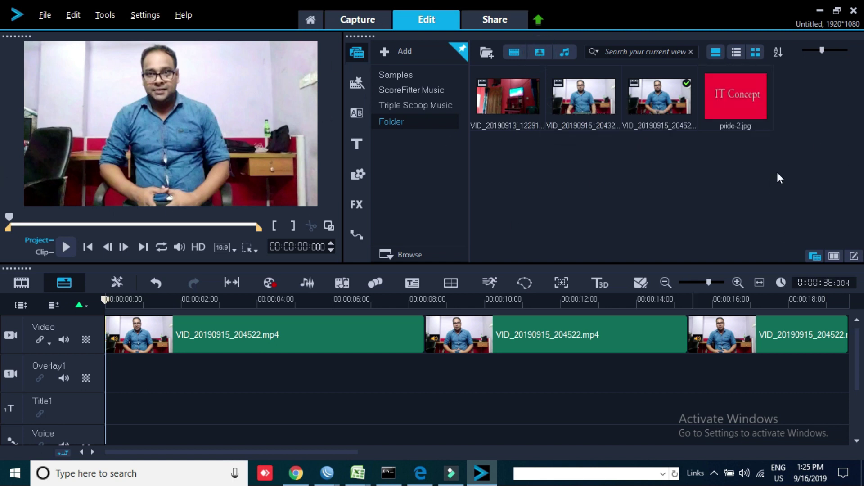
{"action": "left_click_drag", "start_coordinate": [745, 99], "coordinate": [630, 61]}
{"action": "left_click_drag", "start_coordinate": [123, 263], "coordinate": [252, 194]}
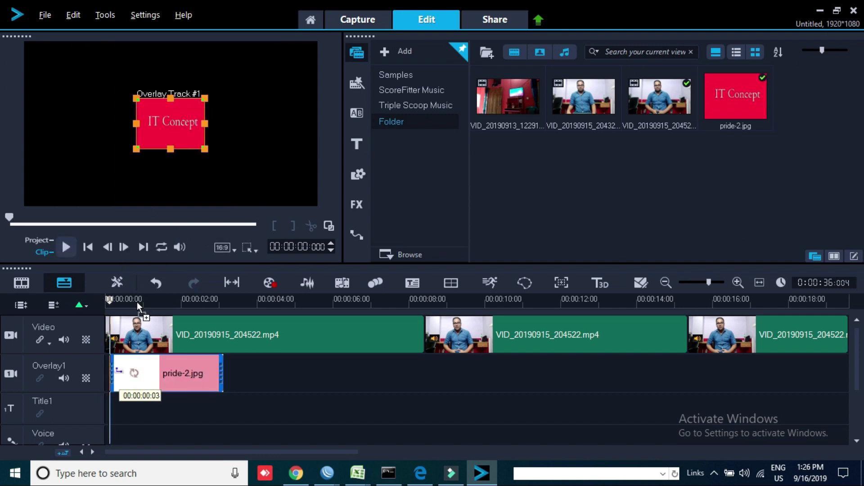
Move the pride-2.jpg overlay to the upper-right corner of the video frame and shrink it slightly.
{"action": "left_click", "coordinate": [135, 323]}
{"action": "left_click", "coordinate": [131, 367]}
{"action": "left_click_drag", "start_coordinate": [198, 107], "coordinate": [281, 71]}
{"action": "left_click_drag", "start_coordinate": [249, 103], "coordinate": [261, 95]}
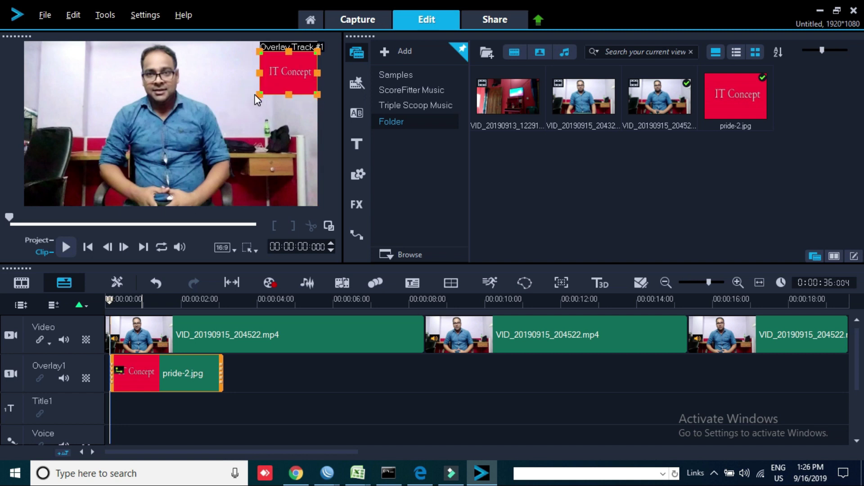
Extend the pride-2.jpg overlay on the Overlay1 track to the end of the video at about 36 seconds.
{"action": "left_click", "coordinate": [234, 387]}
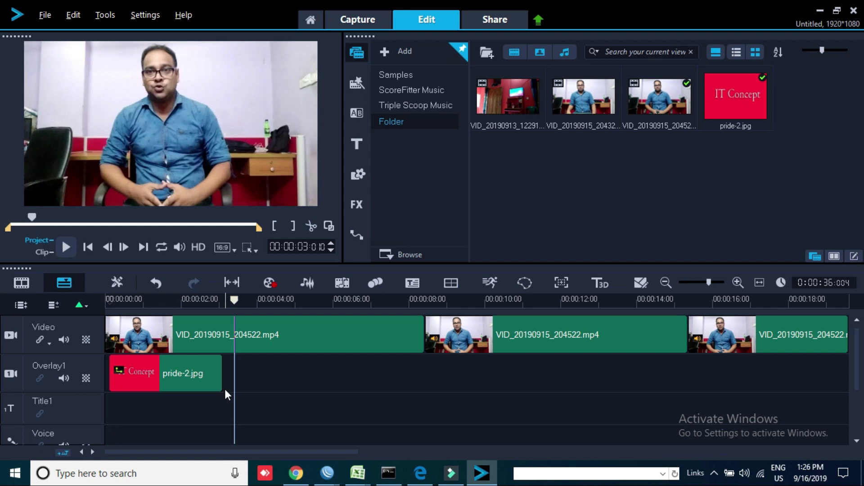
{"action": "left_click", "coordinate": [221, 386]}
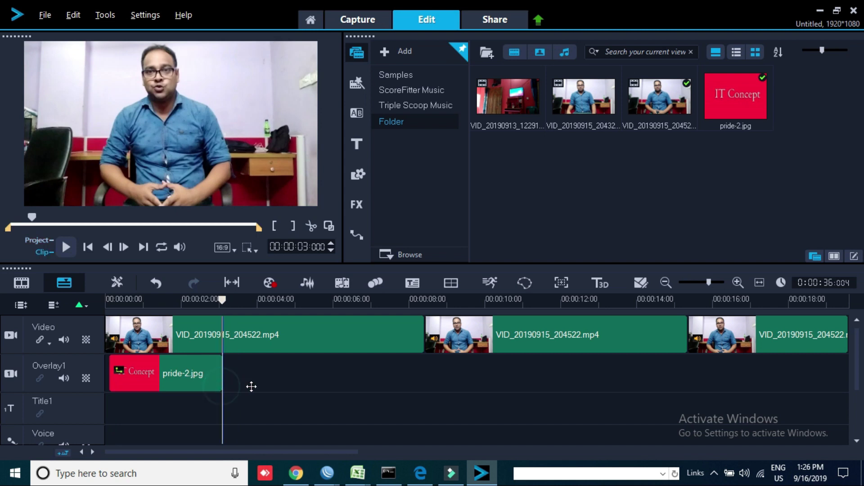
{"action": "left_click", "coordinate": [218, 387]}
{"action": "left_click_drag", "start_coordinate": [223, 388], "coordinate": [562, 373]}
{"action": "left_click_drag", "start_coordinate": [814, 367], "coordinate": [794, 384]}
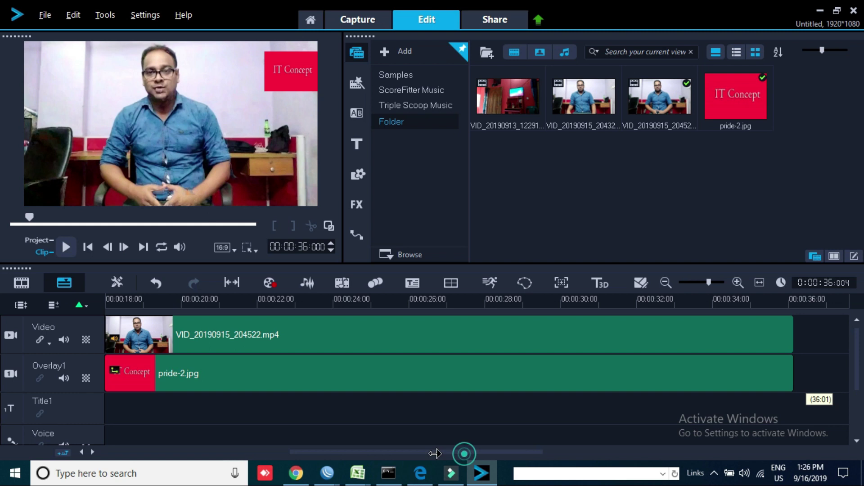
Play back the video with the pride-2.jpg overlay and check how it looks near the beginning of the timeline.
{"action": "left_click", "coordinate": [164, 362]}
{"action": "left_click", "coordinate": [66, 247]}
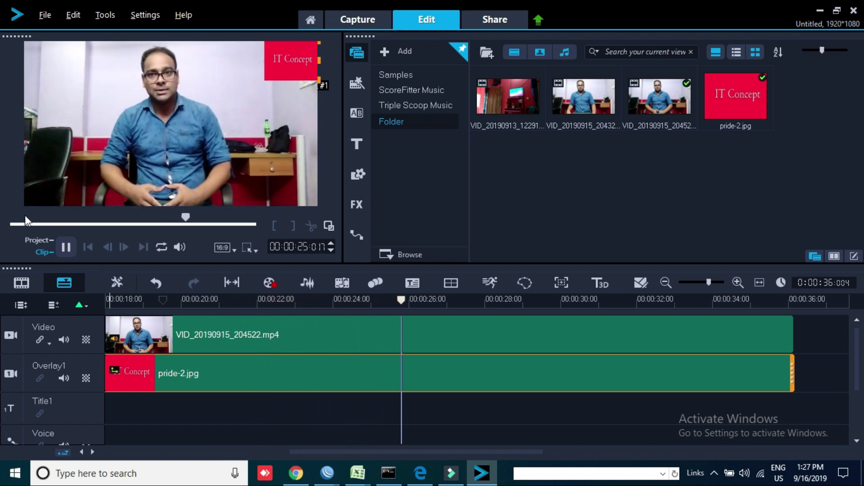
{"action": "left_click", "coordinate": [64, 251]}
{"action": "left_click", "coordinate": [423, 300]}
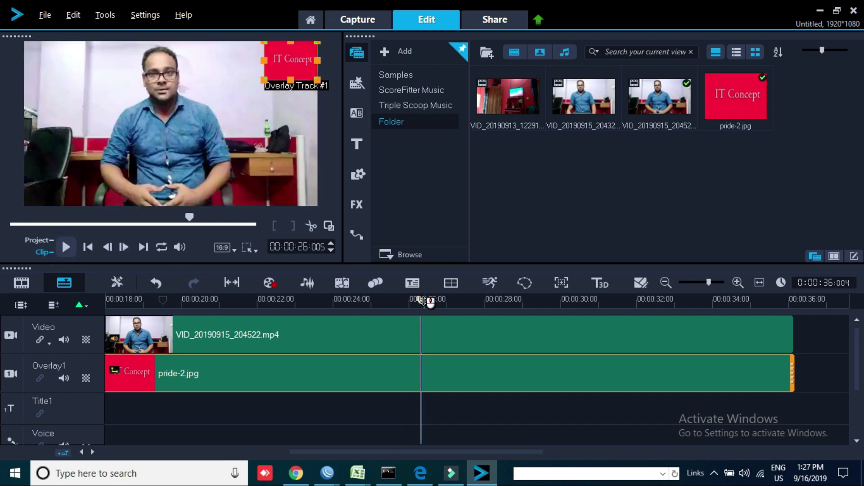
{"action": "key", "text": "Home"}
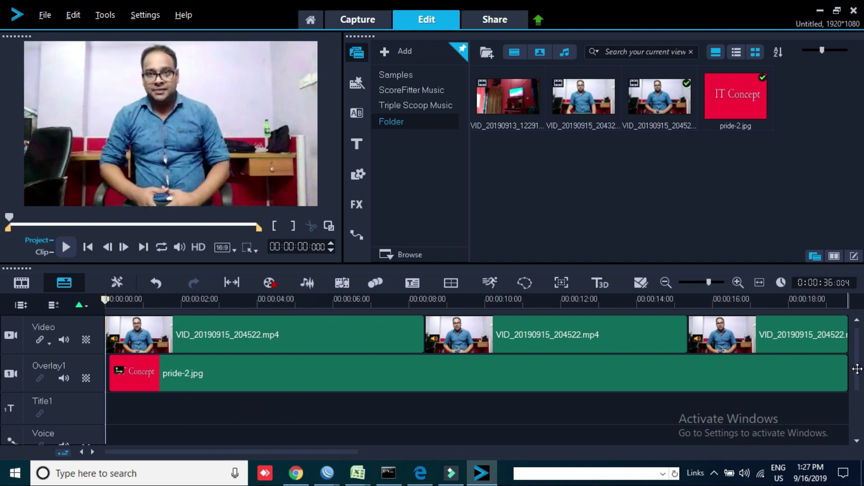
{"action": "left_click_drag", "start_coordinate": [857, 369], "coordinate": [857, 373]}
{"action": "left_click", "coordinate": [118, 404]}
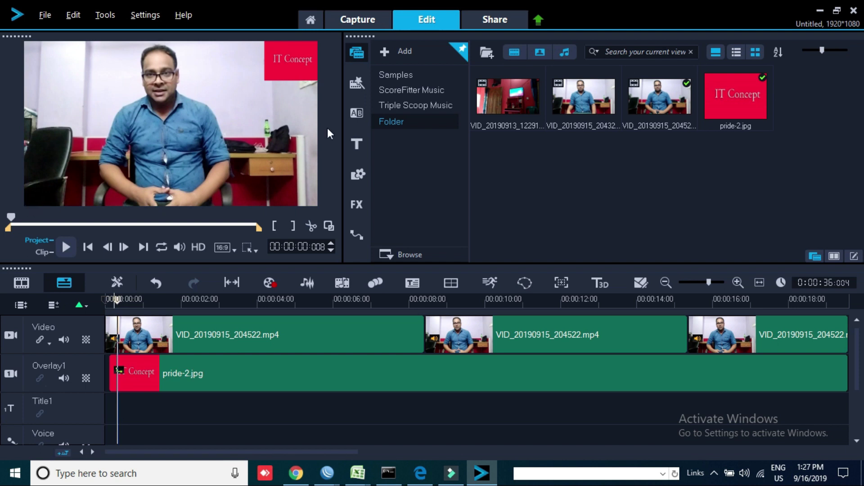
Add the Lorem ipsum title preset with the purple band near the start of the Title1 track.
{"action": "left_click", "coordinate": [357, 145]}
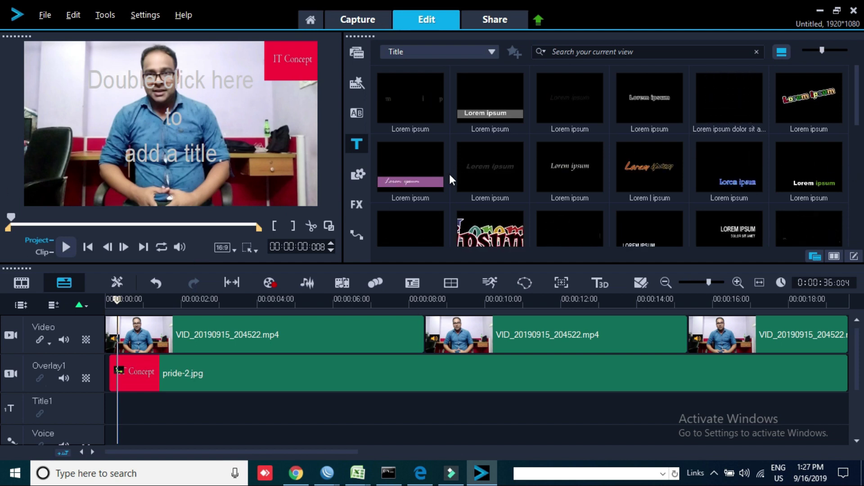
{"action": "left_click", "coordinate": [411, 180]}
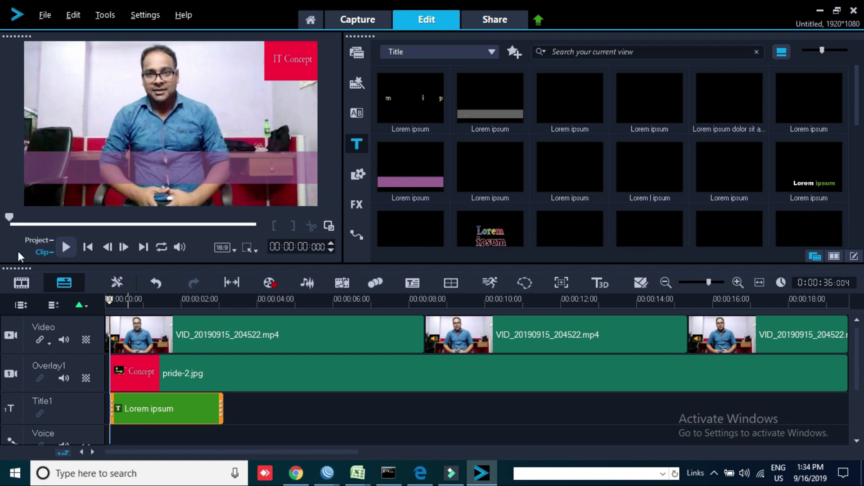
Make the Lorem ipsum title's text bold and turn off its text backdrop.
{"action": "double_click", "coordinate": [147, 408]}
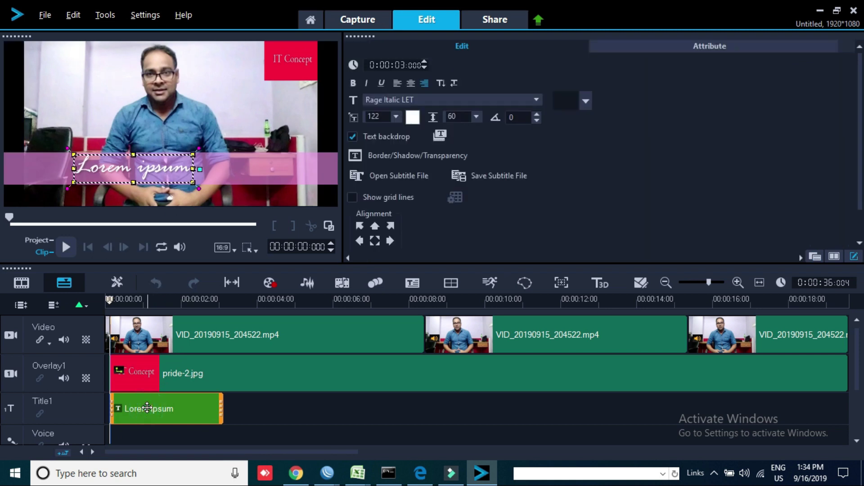
{"action": "left_click", "coordinate": [353, 83]}
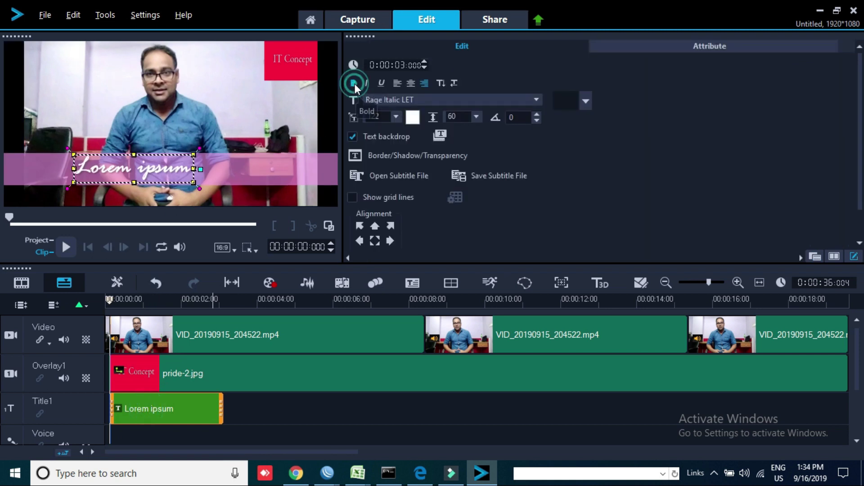
{"action": "left_click", "coordinate": [353, 136]}
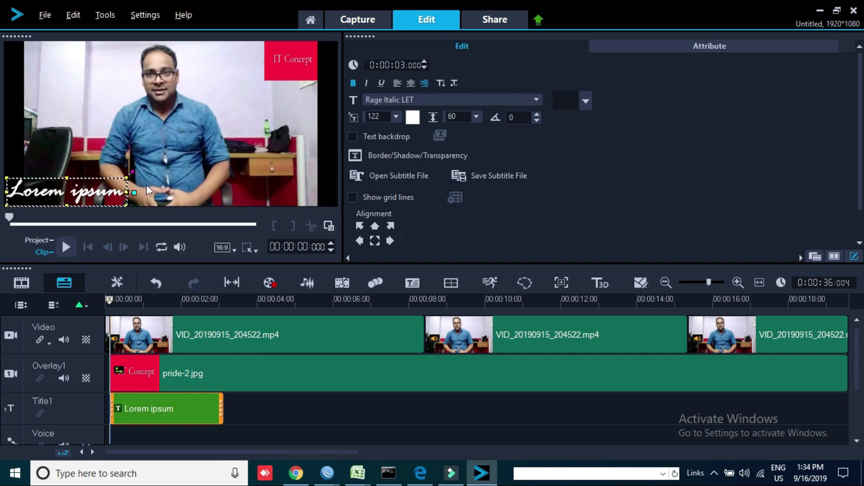
Replace the title's placeholder text with "Lfbpopjopnkp".
{"action": "key", "text": "BackSpace"}
{"action": "key", "text": "BackSpace"}
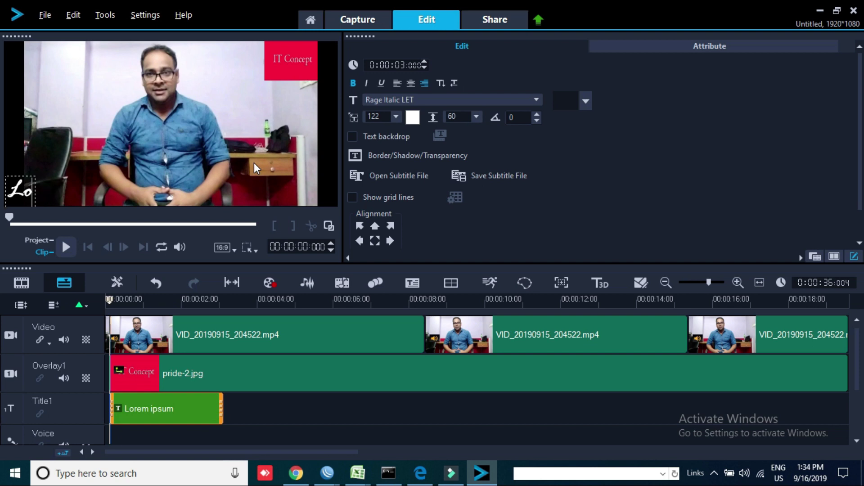
{"action": "type", "text": "pnkpokn"}
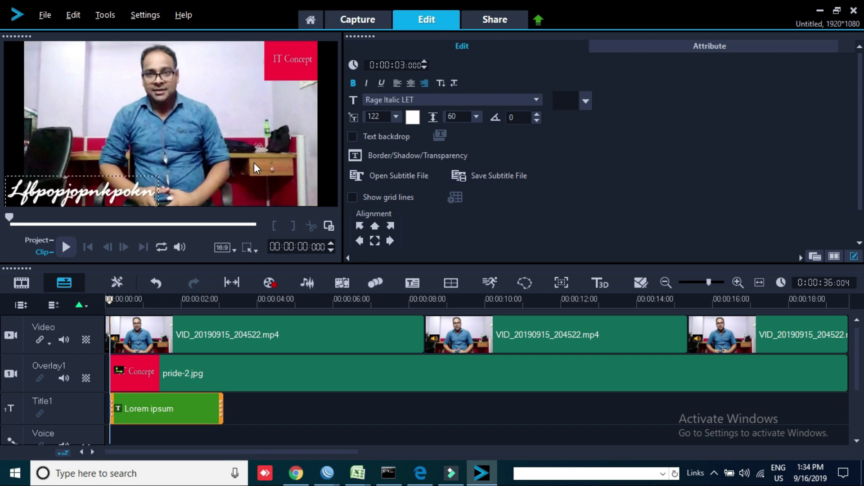
{"action": "key", "text": "BackSpace"}
{"action": "key", "text": "BackSpace"}
{"action": "key", "text": "BackSpace"}
{"action": "left_click", "coordinate": [262, 396]}
Inspect the Lfbpopjopnkp title near its end and play the project from the start to preview it.
{"action": "left_click", "coordinate": [179, 405]}
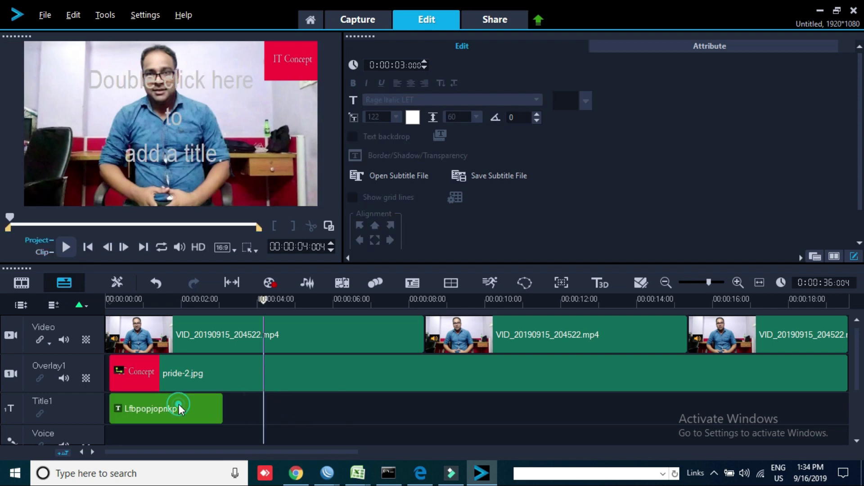
{"action": "left_click", "coordinate": [187, 395]}
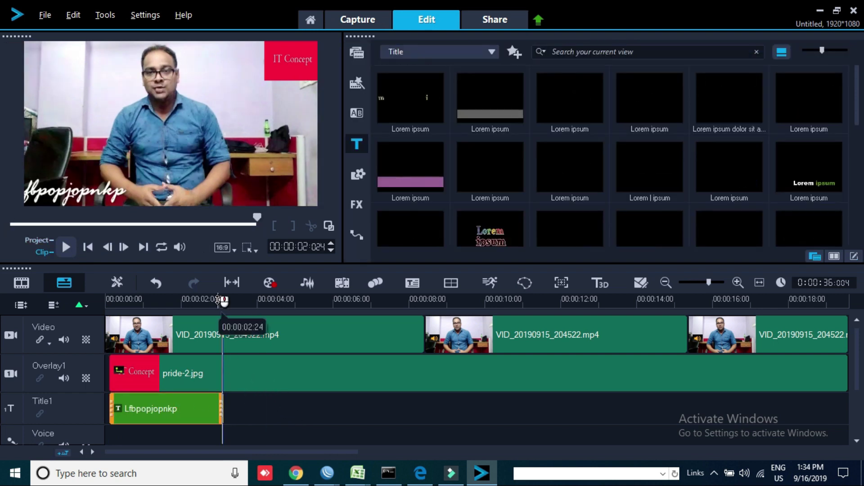
{"action": "left_click", "coordinate": [218, 299]}
{"action": "key", "text": "Home"}
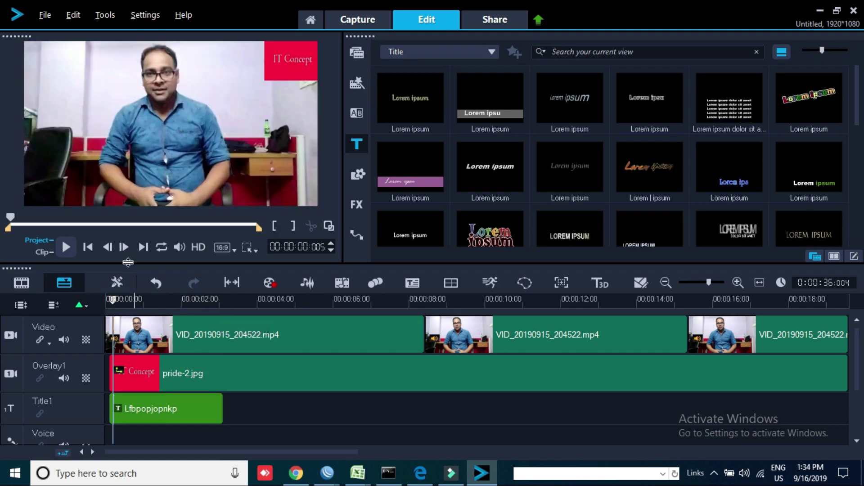
{"action": "left_click", "coordinate": [64, 246]}
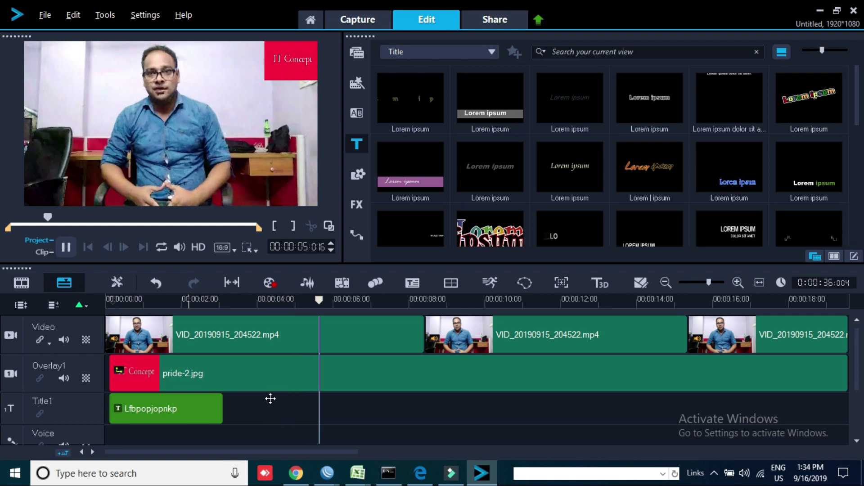
{"action": "left_click", "coordinate": [233, 417]}
Place two copies of the Lfbpopjopnkp title on the Title1 track, starting shortly after 6 seconds and 12 seconds.
{"action": "left_click", "coordinate": [174, 409]}
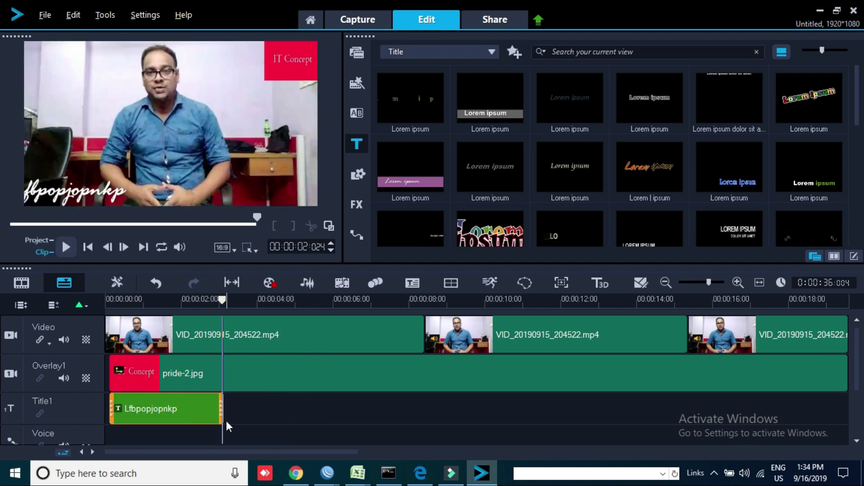
{"action": "left_click_drag", "start_coordinate": [226, 420], "coordinate": [341, 422]}
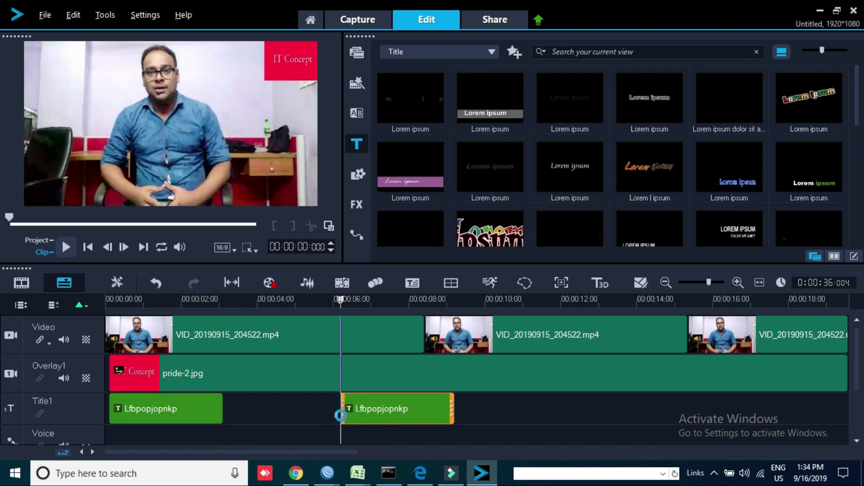
{"action": "left_click", "coordinate": [655, 410]}
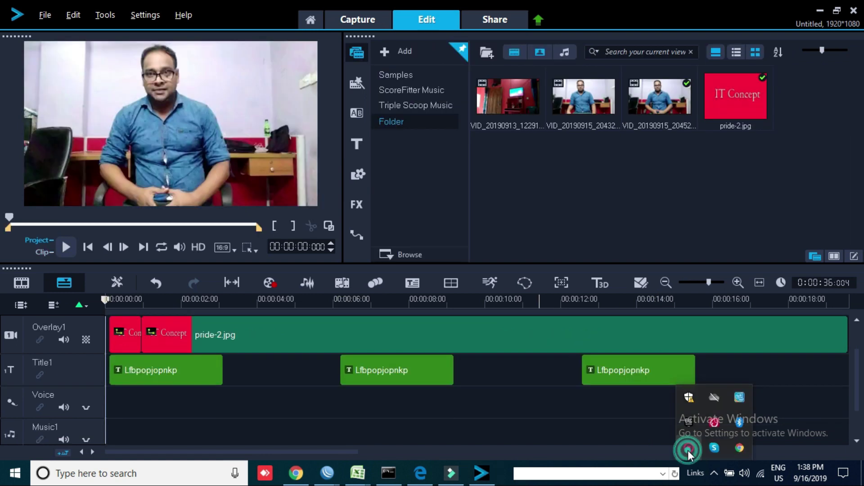
{"action": "right_click", "coordinate": [713, 444]}
{"action": "left_click", "coordinate": [717, 455]}
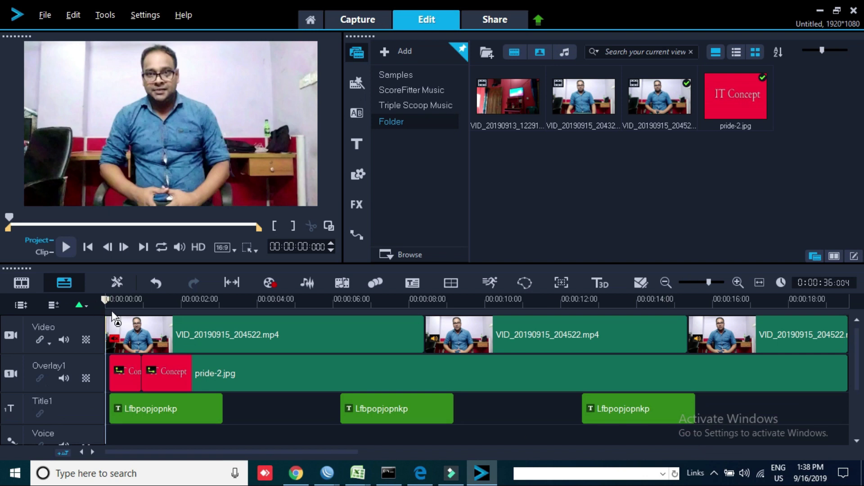
Add the diagonal Barn Door transition with shaded edges between the first and second clips on the Video track.
{"action": "left_click", "coordinate": [410, 327]}
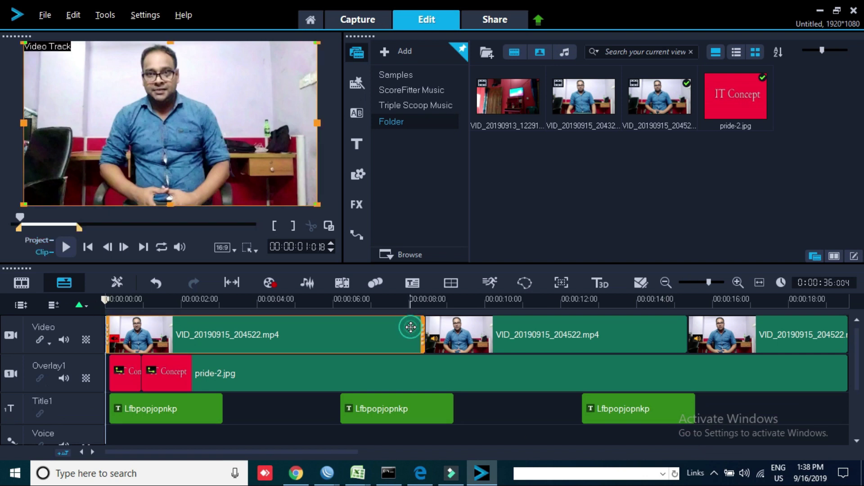
{"action": "left_click", "coordinate": [459, 318]}
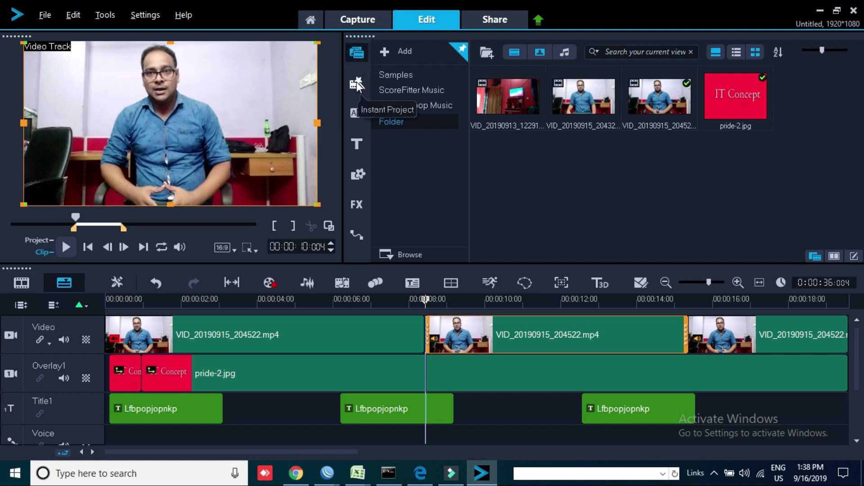
{"action": "left_click", "coordinate": [355, 112]}
{"action": "left_click_drag", "start_coordinate": [410, 97], "coordinate": [428, 336]}
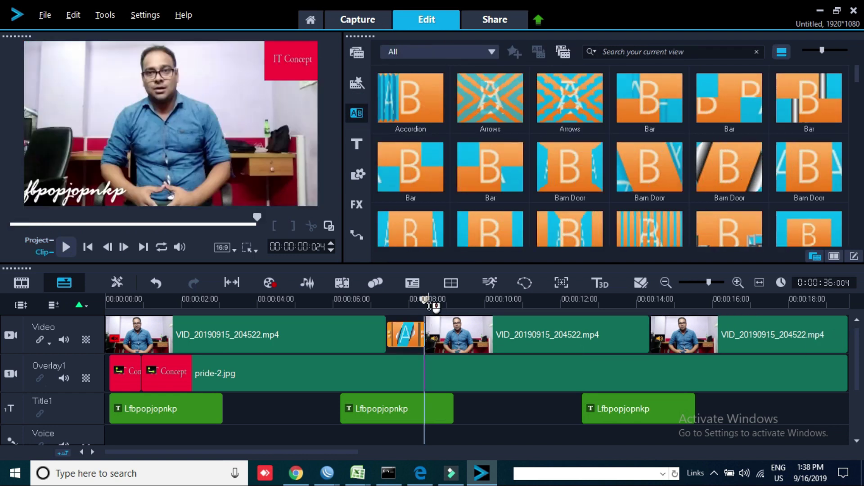
Preview the transition between the first two video clips, including playback from about 6 seconds.
{"action": "left_click", "coordinate": [400, 302]}
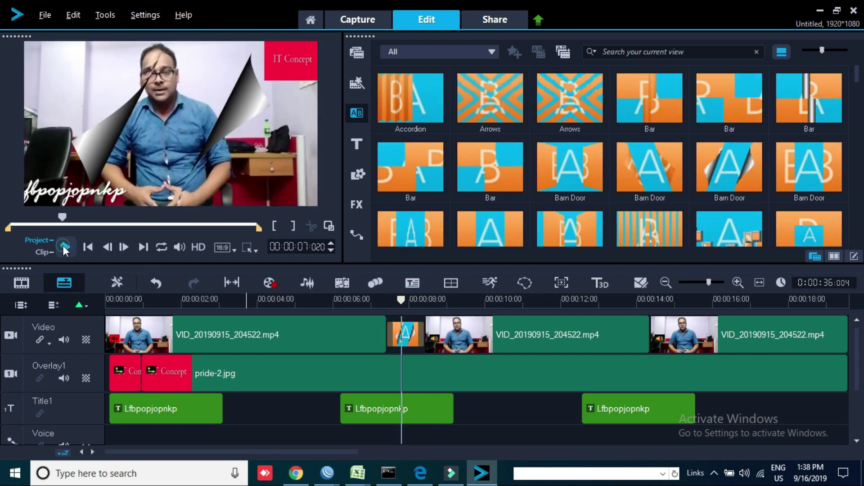
{"action": "left_click", "coordinate": [64, 247]}
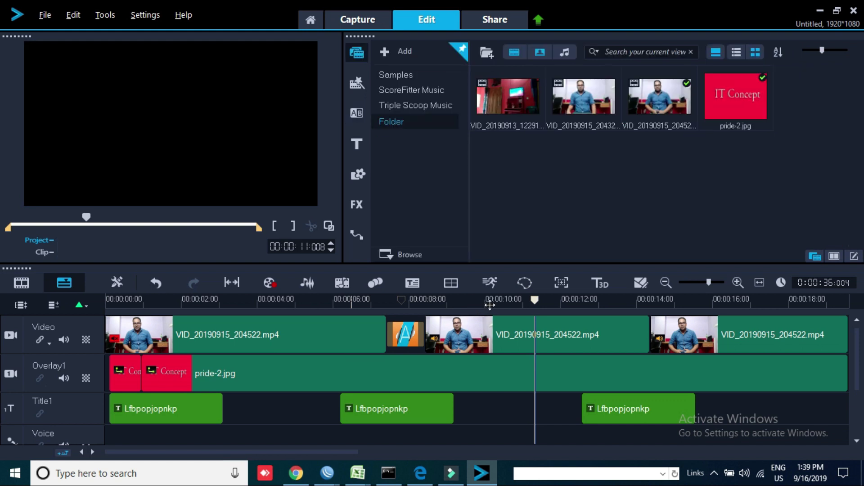
{"action": "left_click_drag", "start_coordinate": [538, 302], "coordinate": [453, 300]}
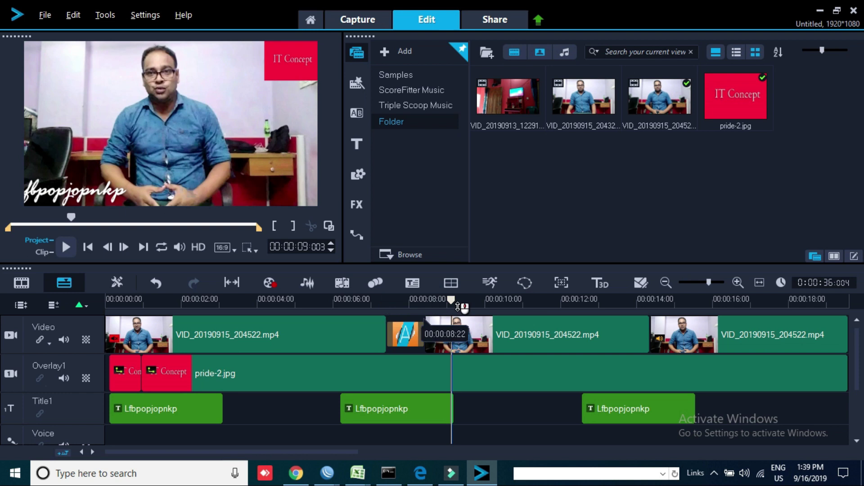
{"action": "left_click_drag", "start_coordinate": [453, 300], "coordinate": [336, 300]}
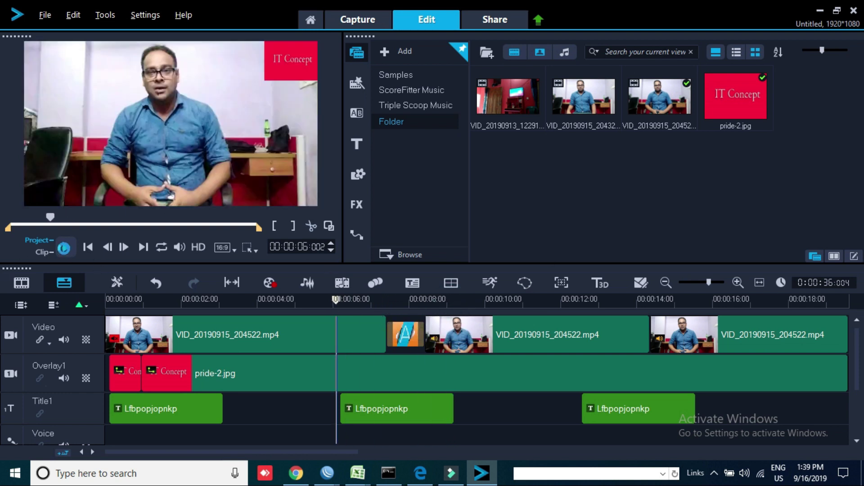
{"action": "left_click", "coordinate": [64, 248]}
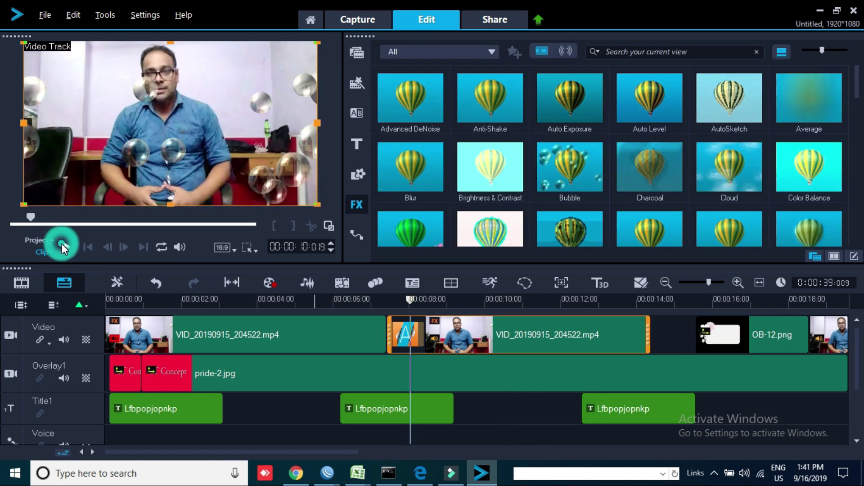
Play the second video clip to preview its Bubble filter, and display the basic motion paths in the library.
{"action": "left_click", "coordinate": [62, 243]}
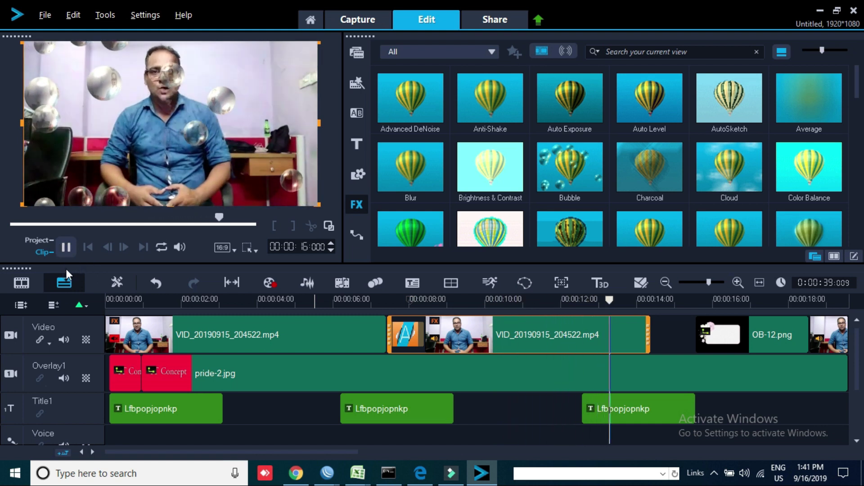
{"action": "left_click", "coordinate": [64, 245]}
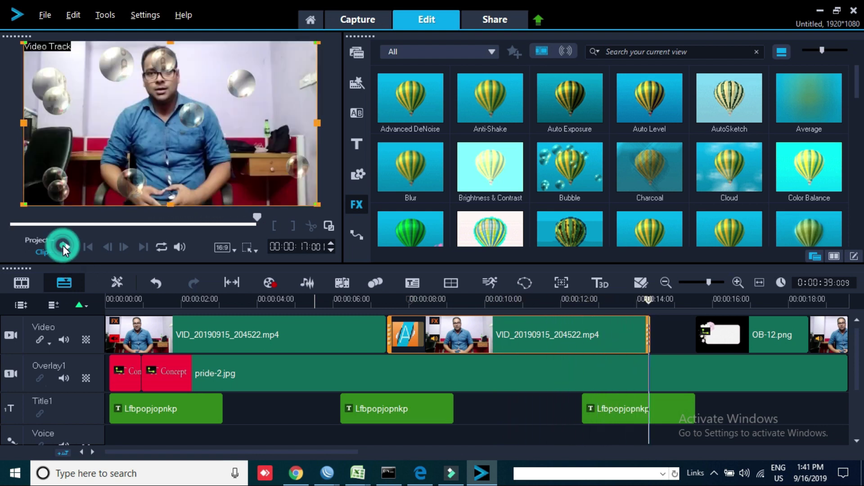
{"action": "left_click", "coordinate": [361, 235]}
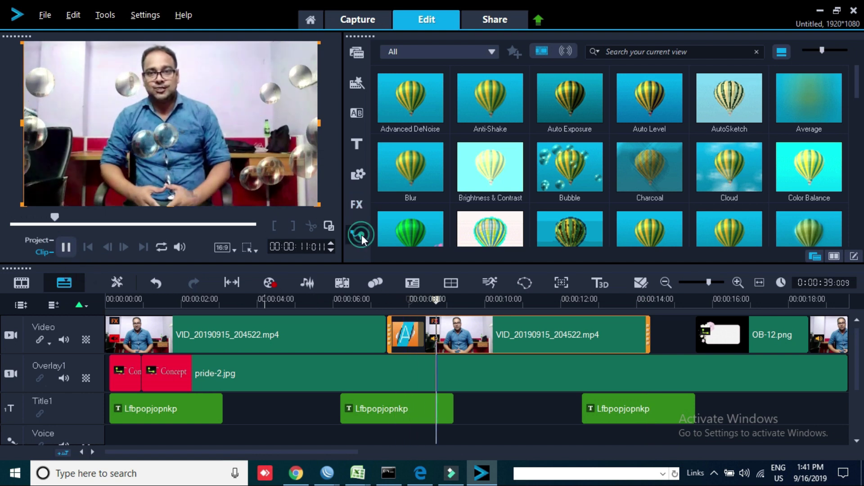
{"action": "left_click", "coordinate": [63, 250]}
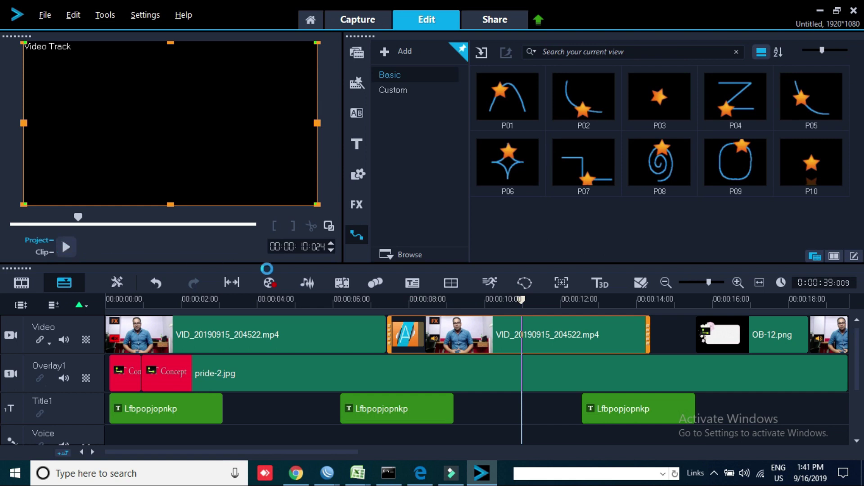
{"action": "key", "text": "space"}
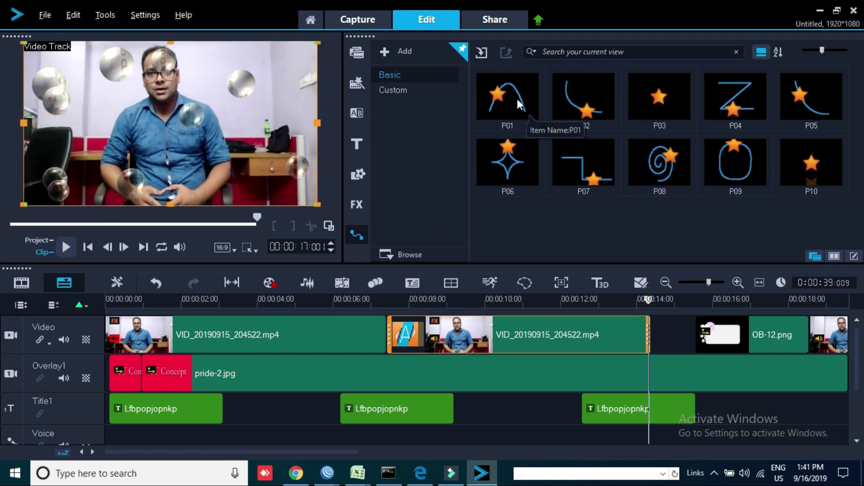
Apply the P01 motion path to the second clip on the Video track and play the clip to preview the movement.
{"action": "left_click_drag", "start_coordinate": [487, 261], "coordinate": [475, 330]}
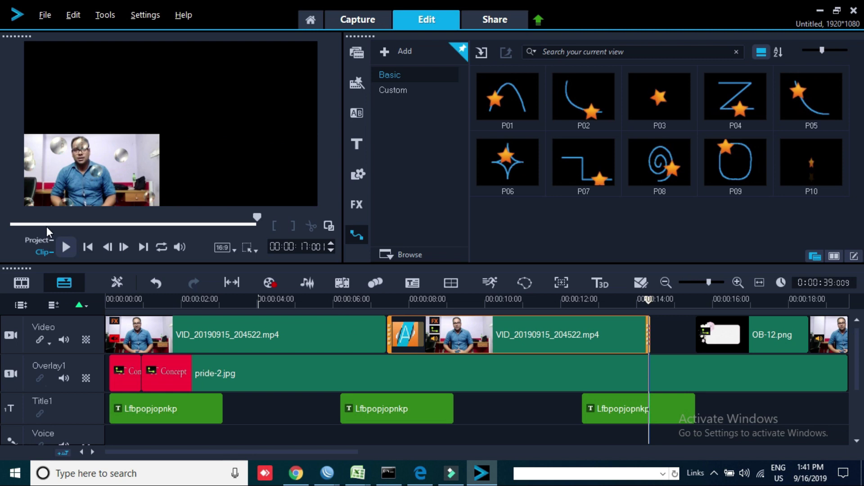
{"action": "left_click", "coordinate": [63, 249]}
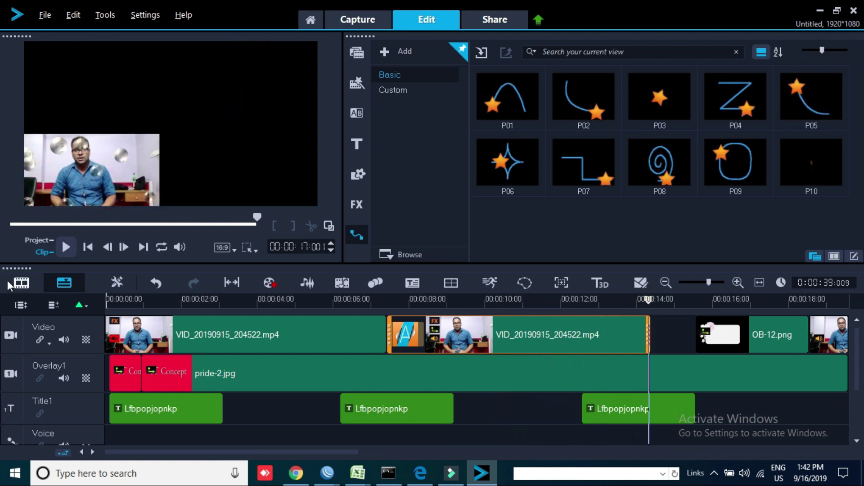
{"action": "left_click", "coordinate": [67, 248]}
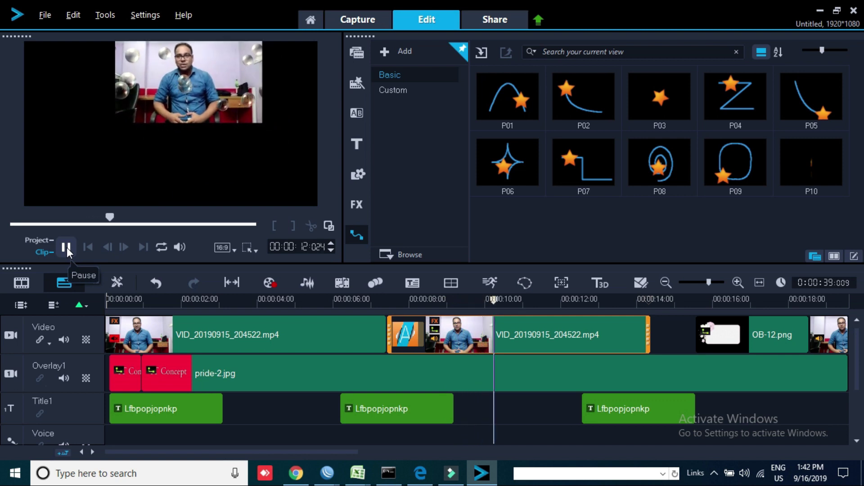
{"action": "left_click", "coordinate": [66, 247]}
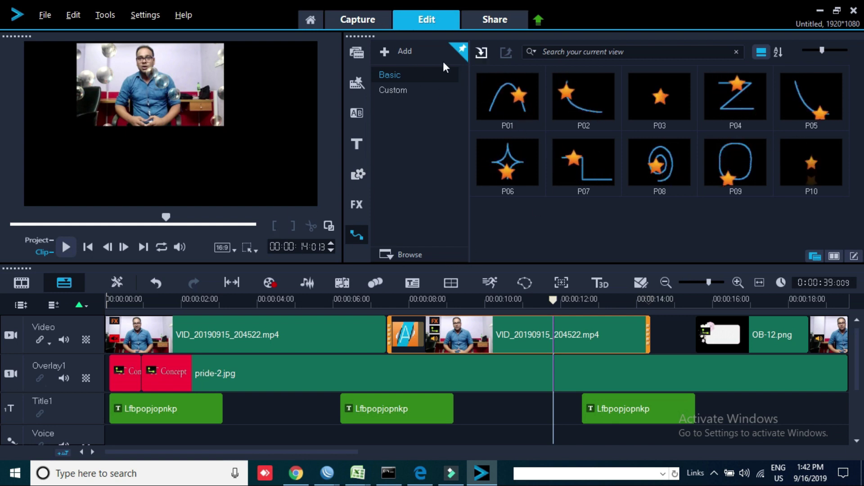
Set the video export format to MPEG-4 with the MPEG-4 AVC (1920 x 1080, 25p, 15Mbps) profile.
{"action": "left_click", "coordinate": [357, 57]}
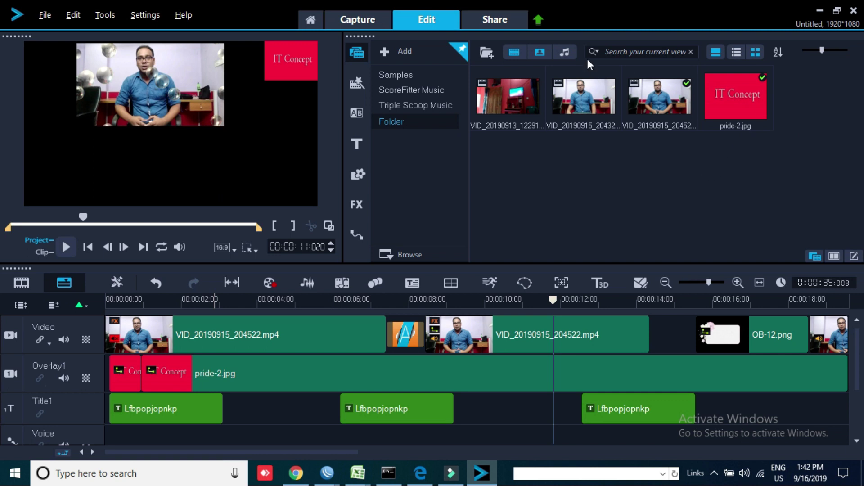
{"action": "left_click", "coordinate": [488, 17]}
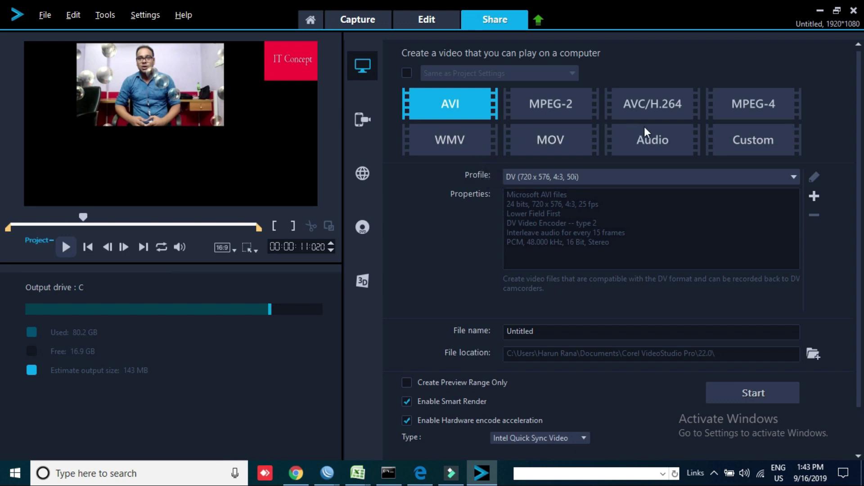
{"action": "left_click", "coordinate": [746, 103]}
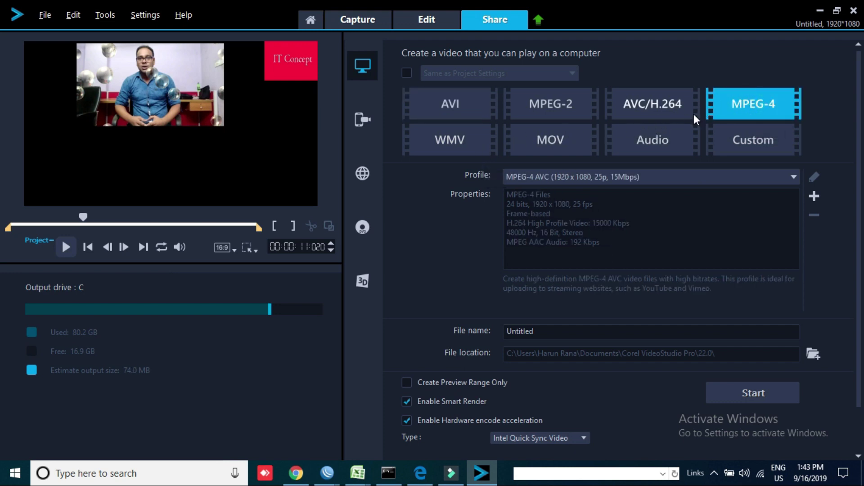
{"action": "left_click", "coordinate": [669, 180]}
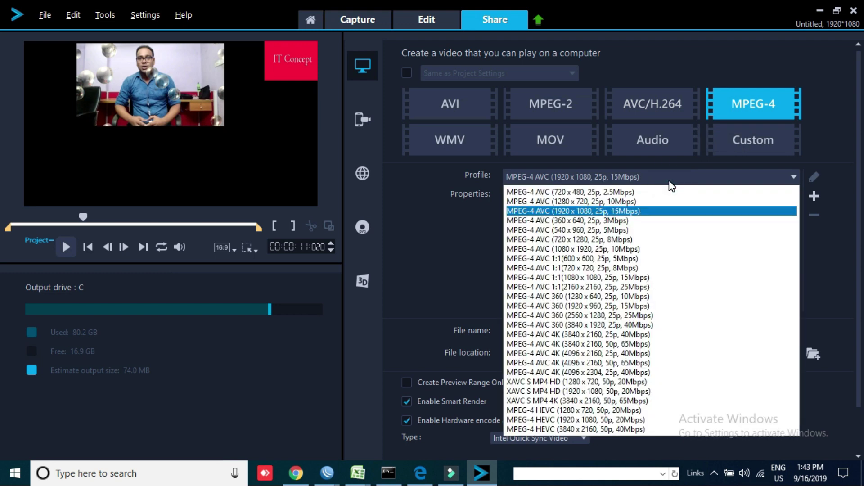
{"action": "left_click", "coordinate": [660, 211]}
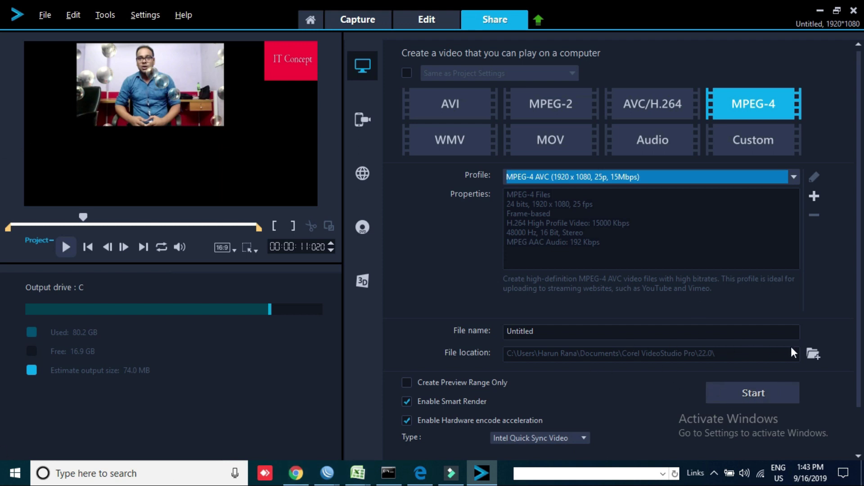
Replace the output file name with "Video edditing".
{"action": "left_click", "coordinate": [620, 330]}
{"action": "key", "text": "BackSpace"}
{"action": "key", "text": "BackSpace"}
{"action": "key", "text": "BackSpace"}
{"action": "key", "text": "BackSpace"}
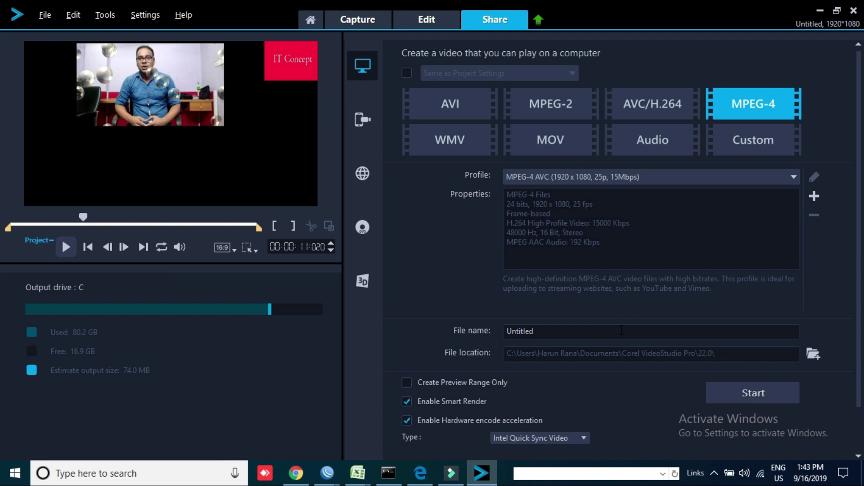
{"action": "key", "text": "BackSpace"}
{"action": "key", "text": "BackSpace"}
{"action": "key", "text": "BackSpace"}
{"action": "key", "text": "BackSpace"}
{"action": "type", "text": "Ved"}
{"action": "key", "text": "BackSpace"}
{"action": "key", "text": "BackSpace"}
{"action": "type", "text": "ideo eddit"}
{"action": "key", "text": "BackSpace"}
{"action": "key", "text": "BackSpace"}
{"action": "type", "text": "iting"}
Set the output location to New folder on the desktop and start rendering the video.
{"action": "left_click", "coordinate": [813, 354]}
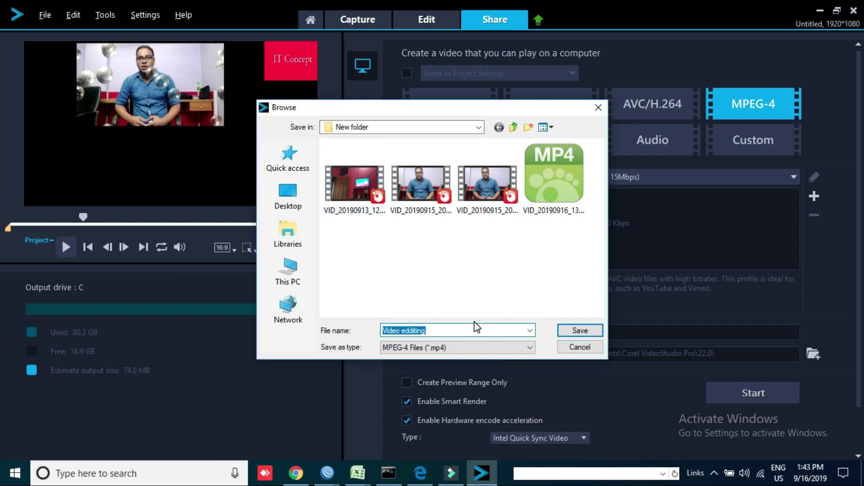
{"action": "left_click", "coordinate": [582, 333]}
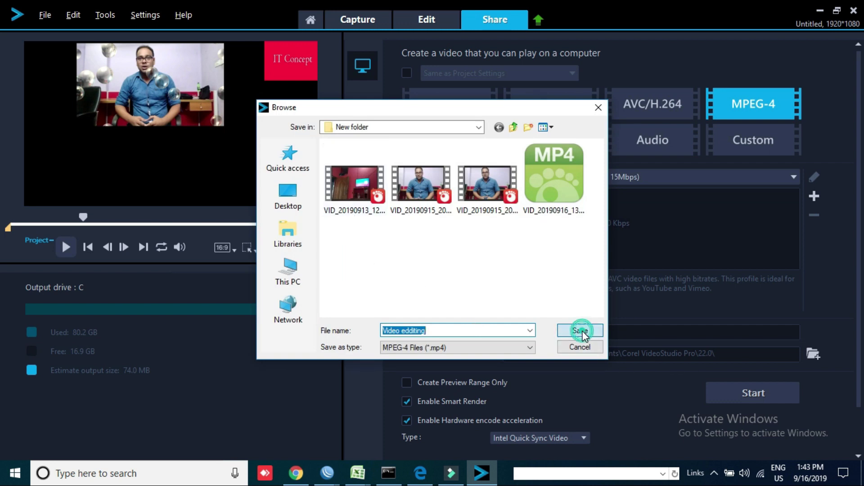
{"action": "left_click", "coordinate": [752, 395]}
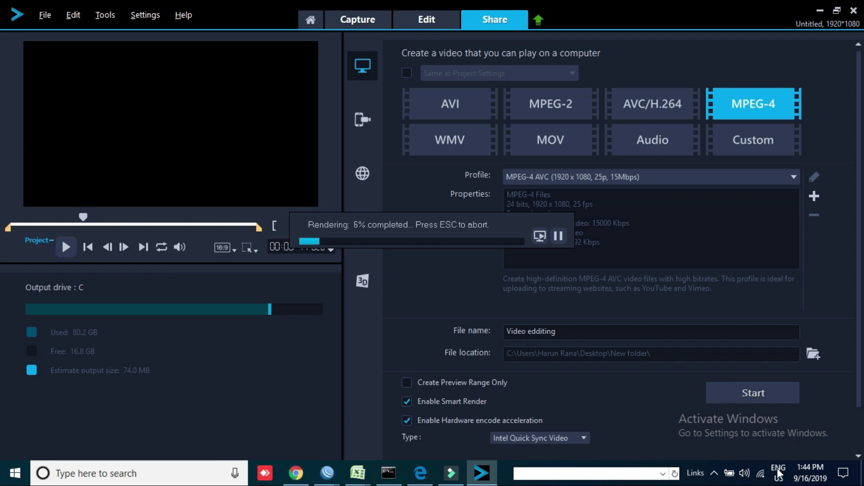
{"action": "left_click", "coordinate": [713, 472]}
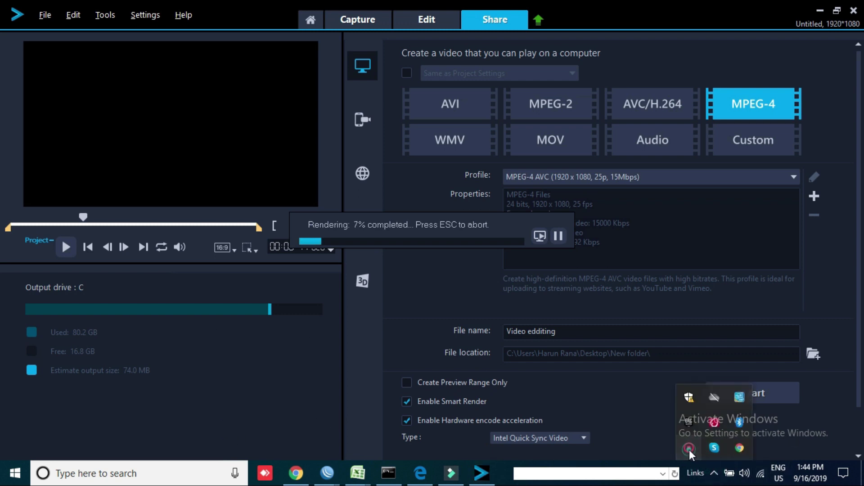
{"action": "right_click", "coordinate": [689, 448]}
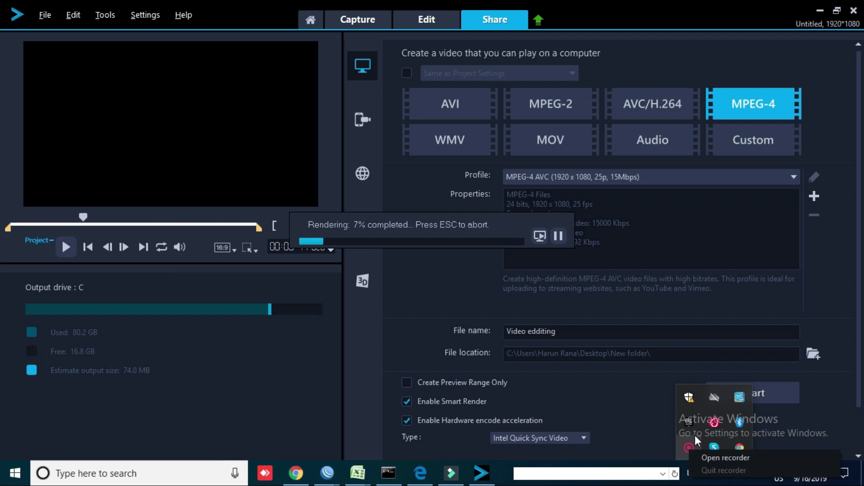
{"action": "left_click", "coordinate": [713, 457]}
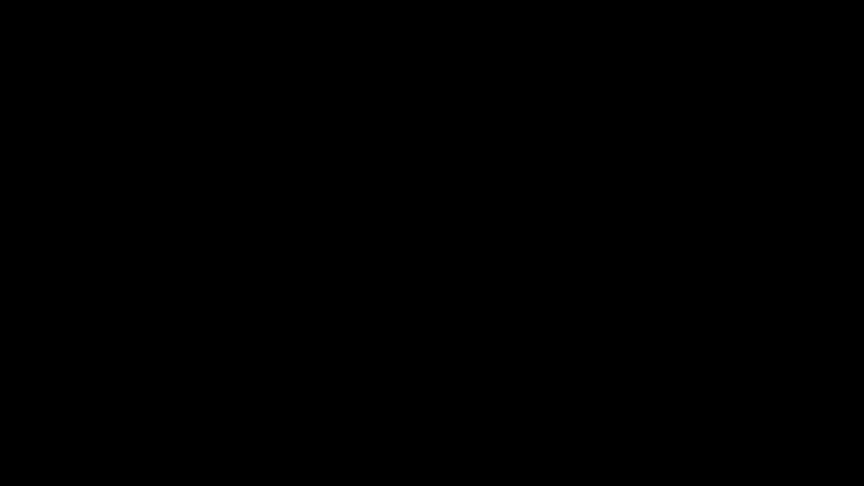